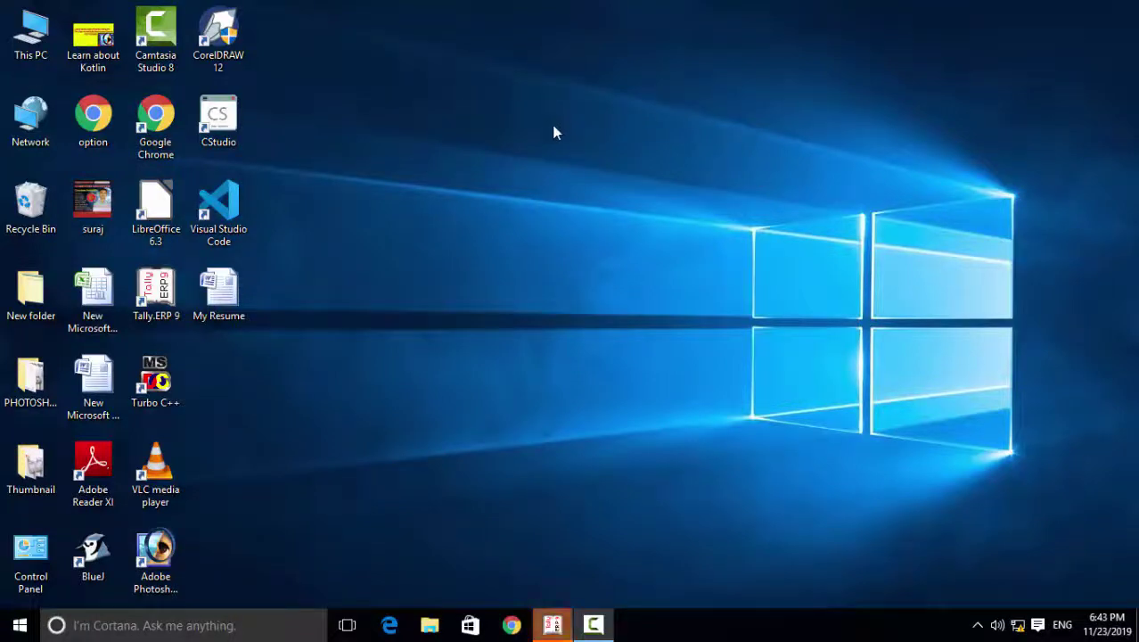
Refresh the Windows desktop three times from its right-click menu.
right_click(525, 105)
click(552, 149)
right_click(551, 148)
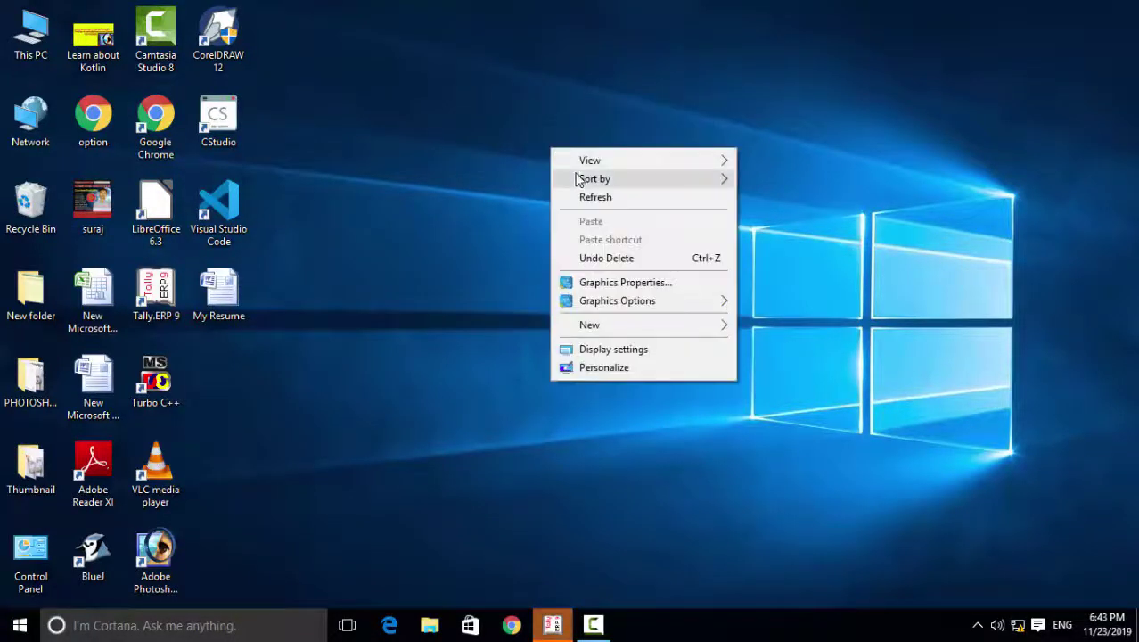
click(589, 200)
right_click(589, 200)
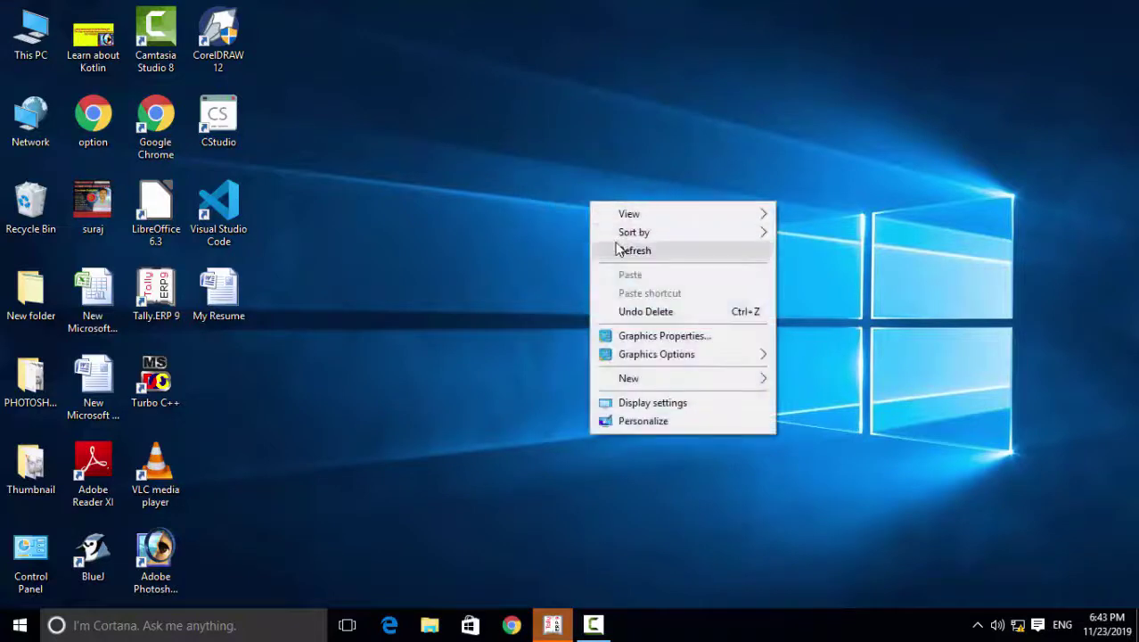
click(619, 249)
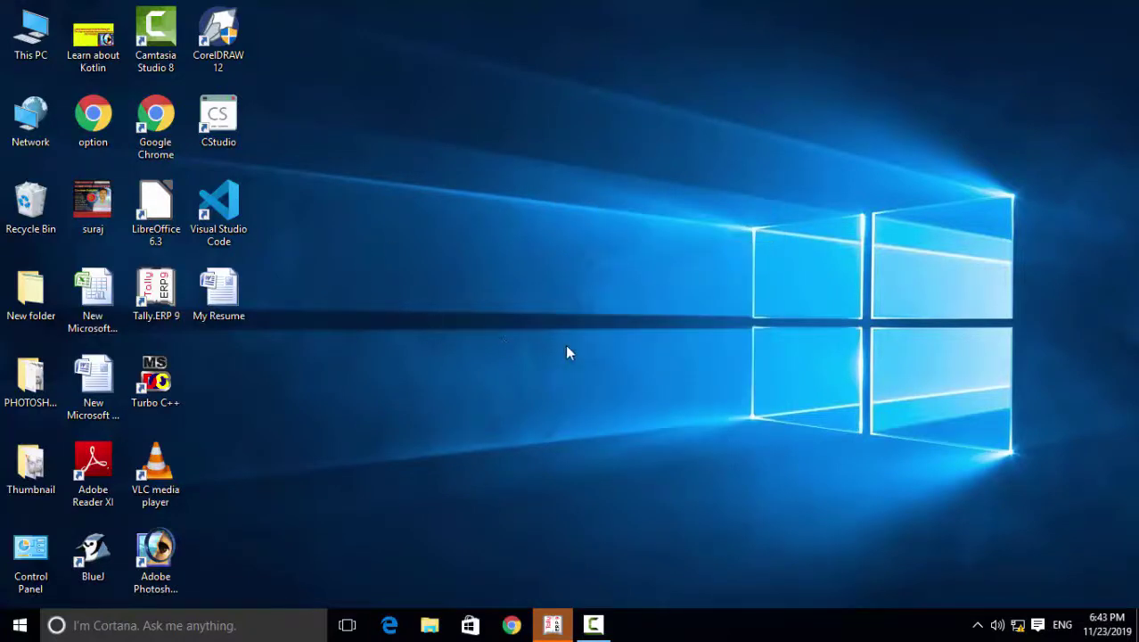
Launch Microsoft Access with the msaccess command in the Run box.
key(super+r)
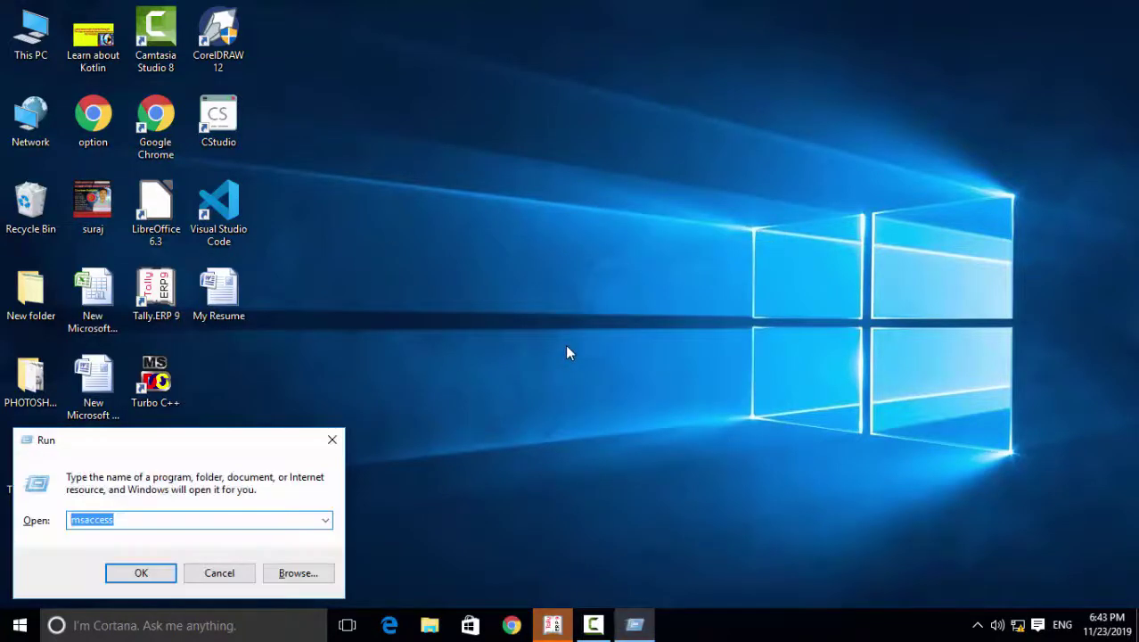
text(msacce)
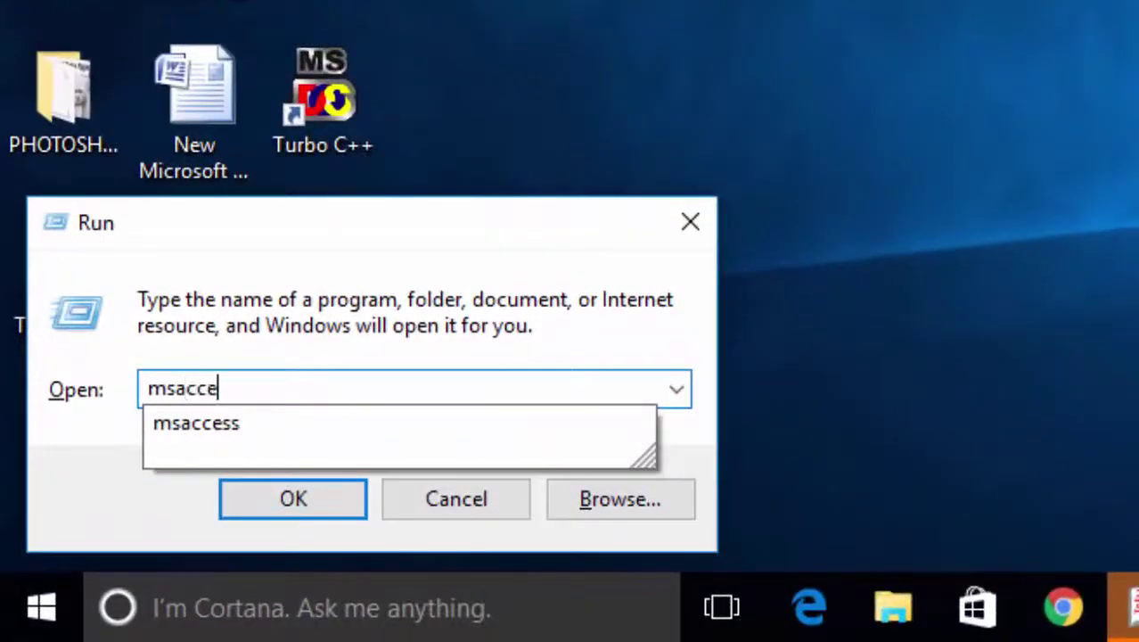
text(ss)
key(Return)
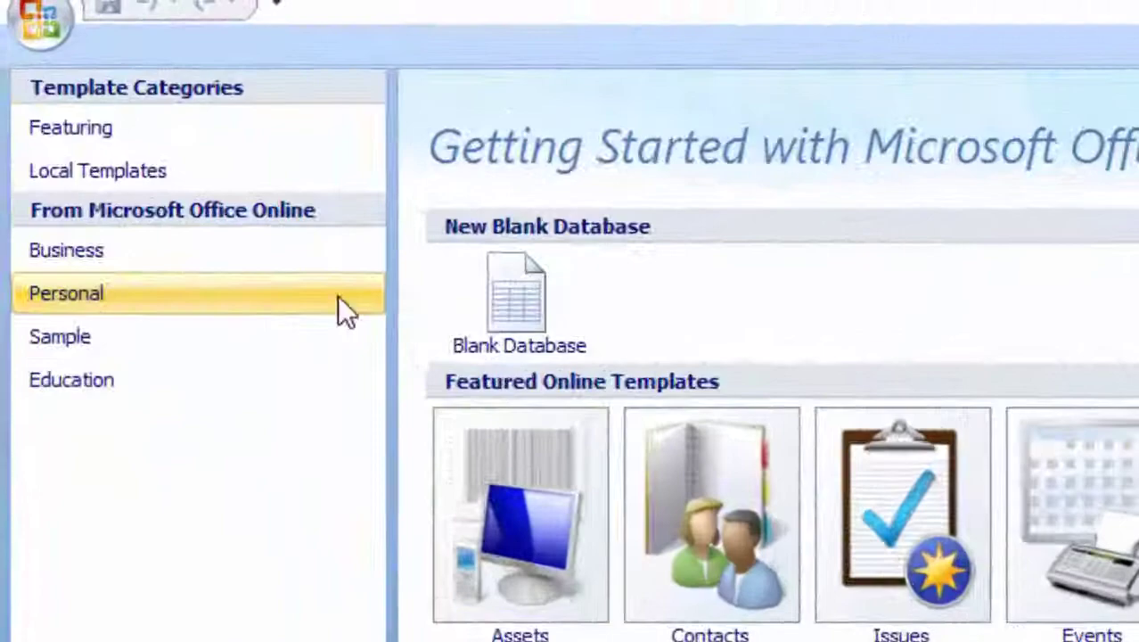
Create the blank database Database14 and switch its new table to Design view.
click(363, 218)
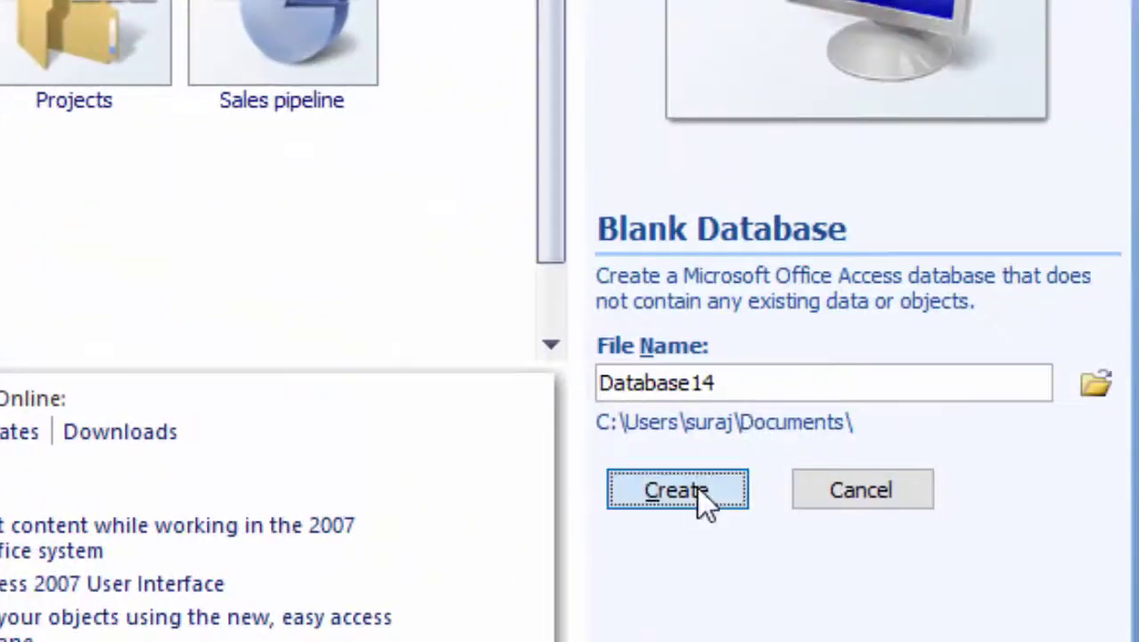
click(698, 487)
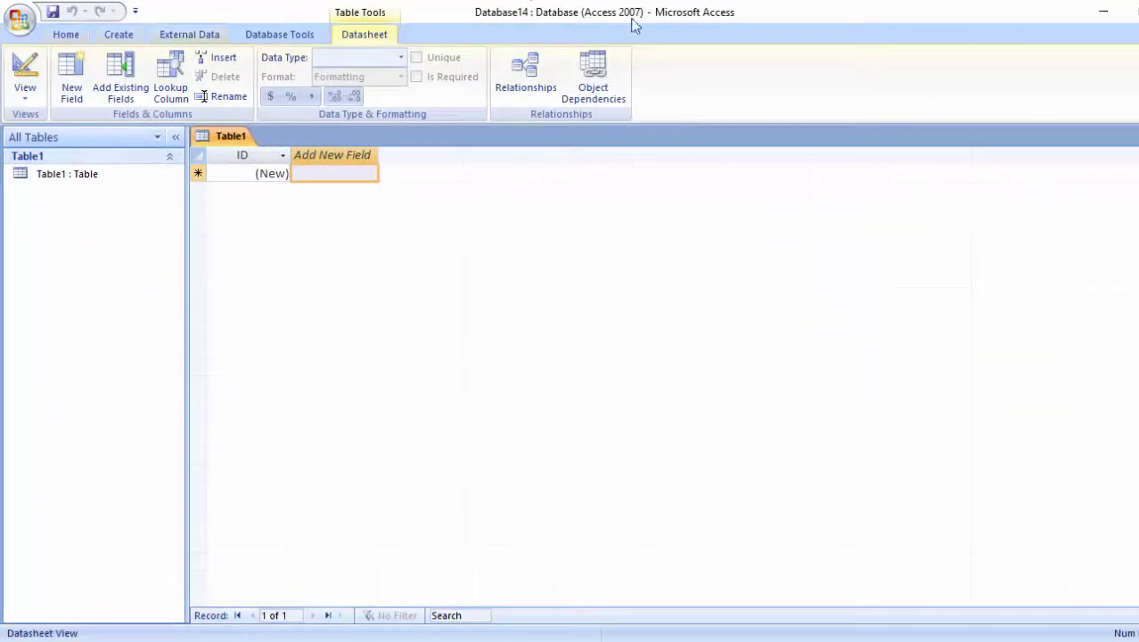
click(24, 98)
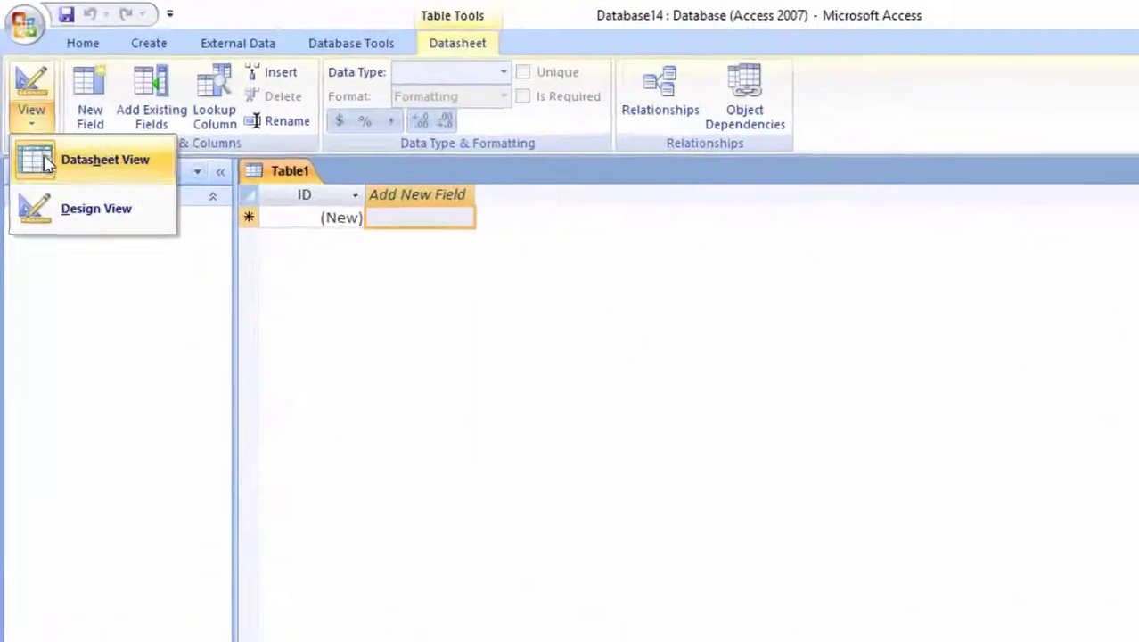
click(51, 165)
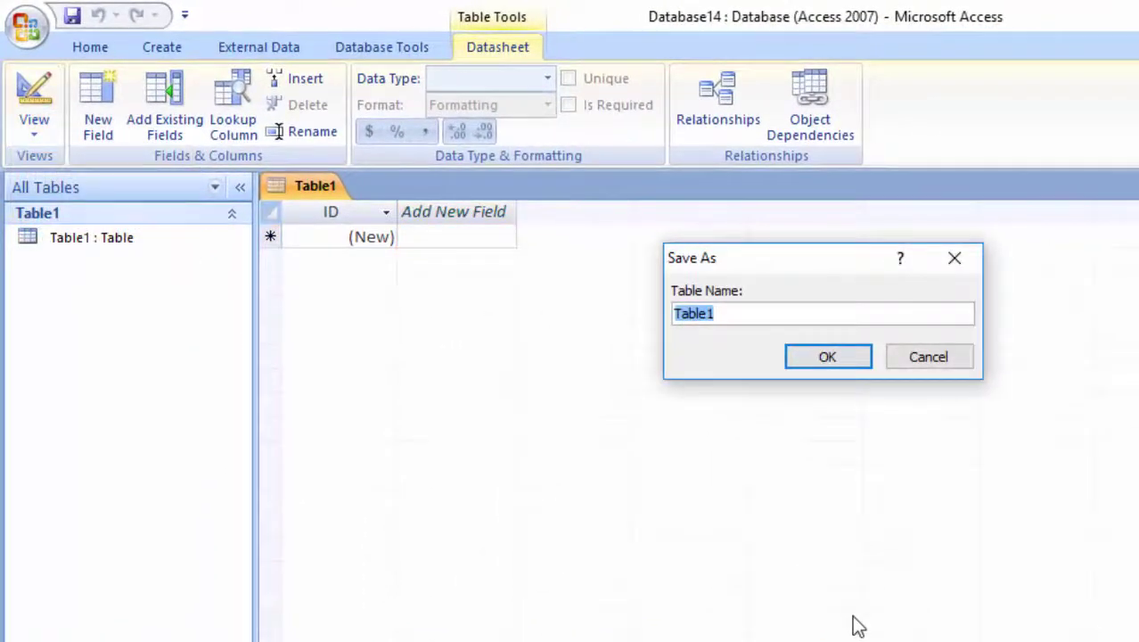
Save the new table under the name 'yes'.
key(BackSpace)
text(y)
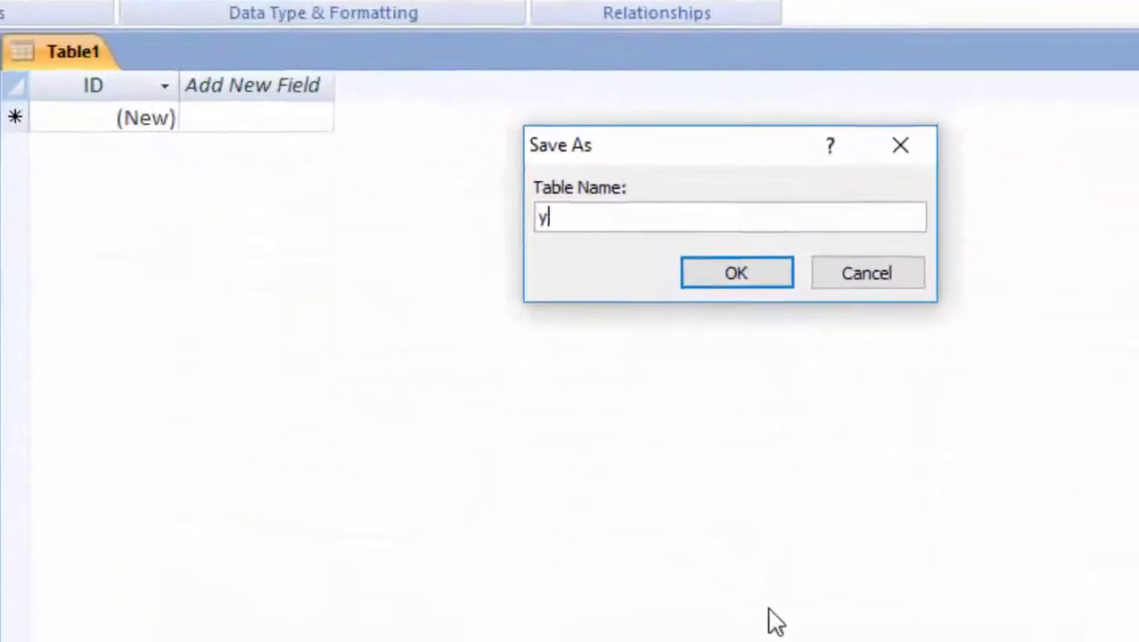
text(es)
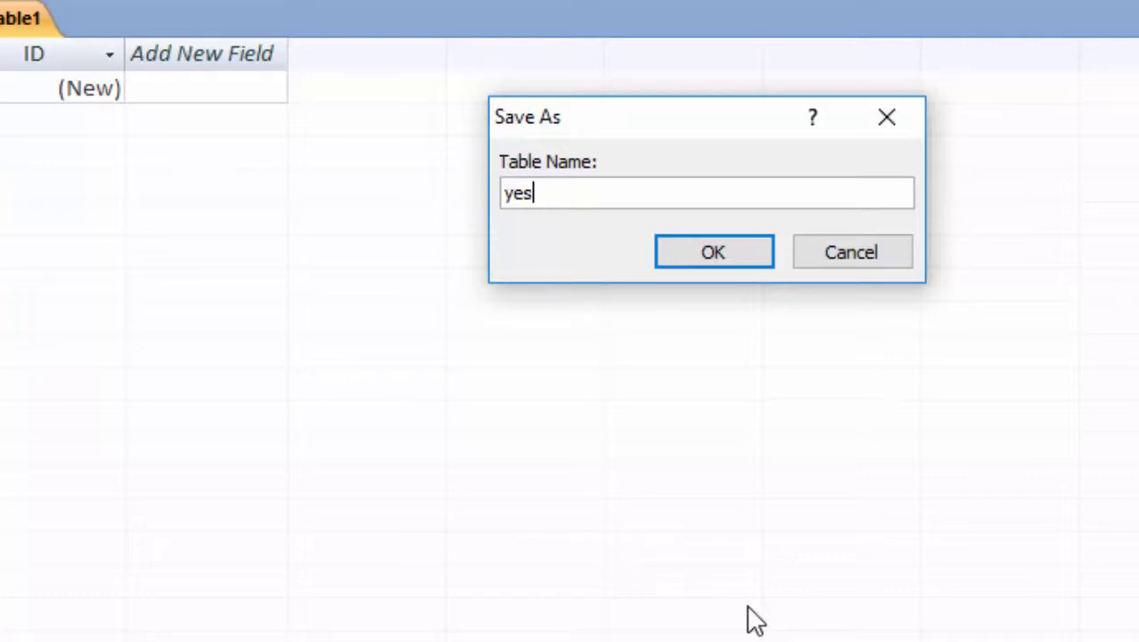
key(Return)
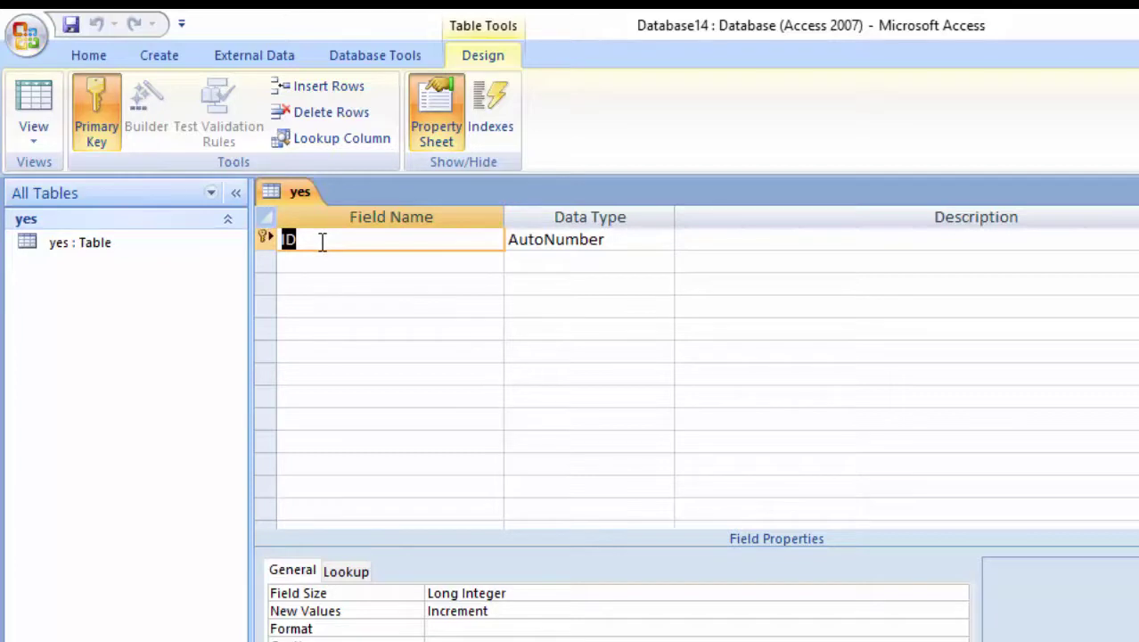
Rename the ID field to Studentid and make it a Number field.
click(322, 242)
key(BackSpace)
text(t)
text(u)
text(den)
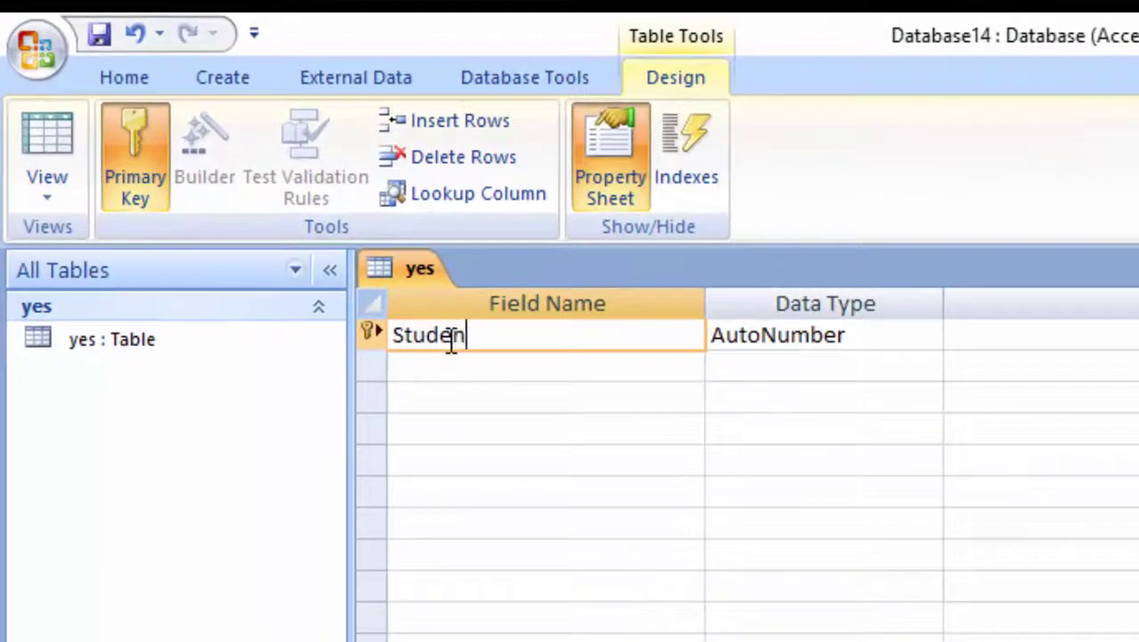
text(ti)
text(d)
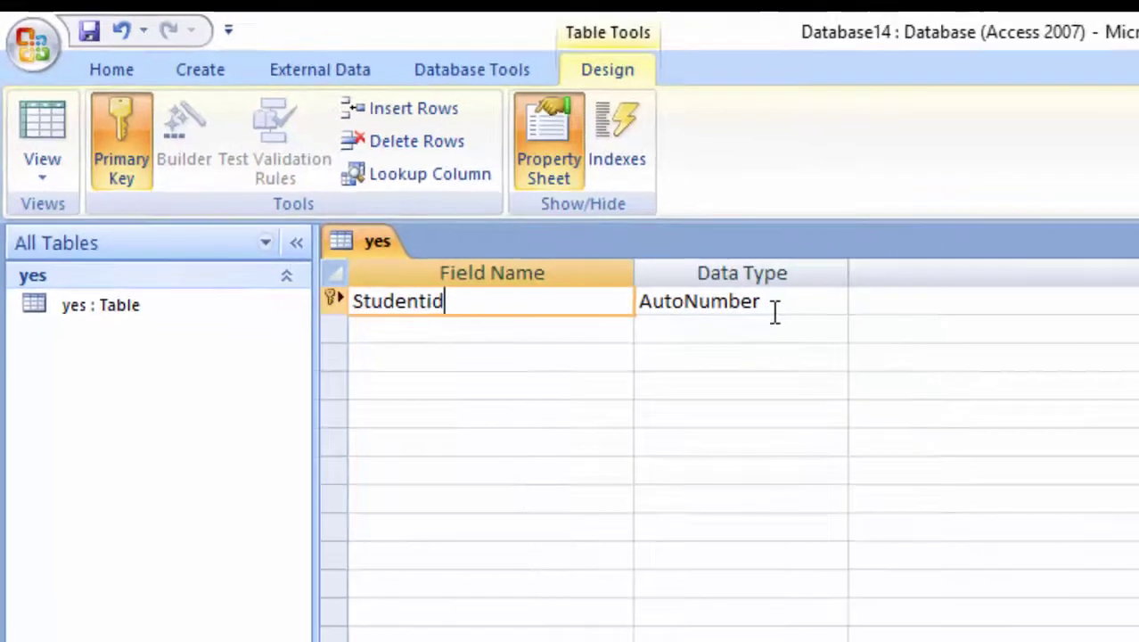
click(860, 341)
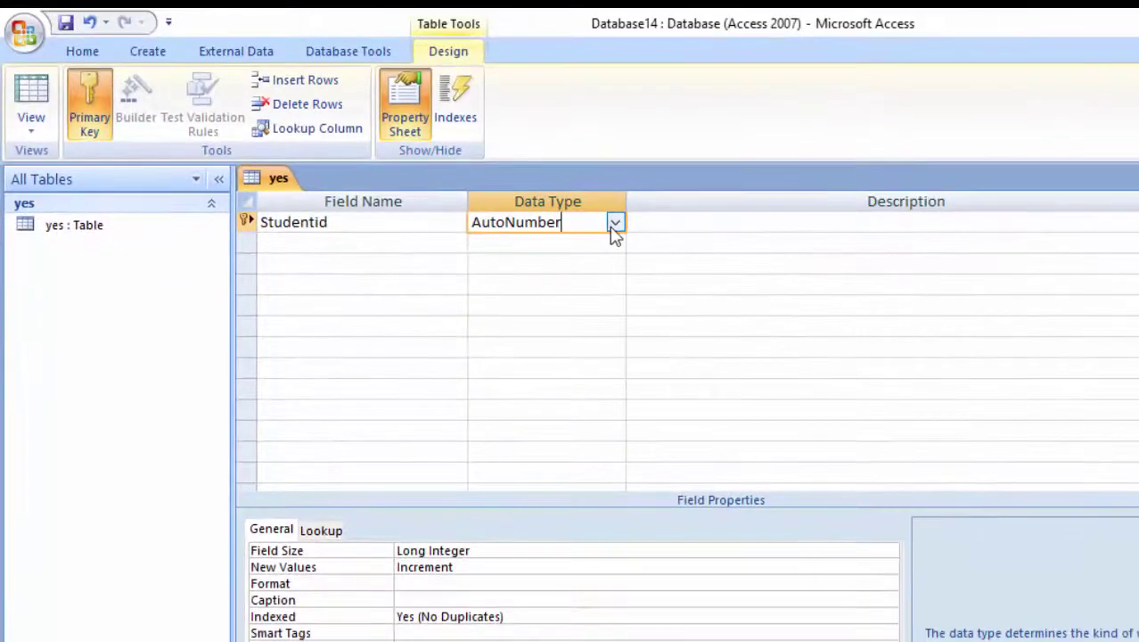
click(677, 244)
click(633, 319)
Add a Student Name field of type Text.
click(303, 246)
text(Student Name)
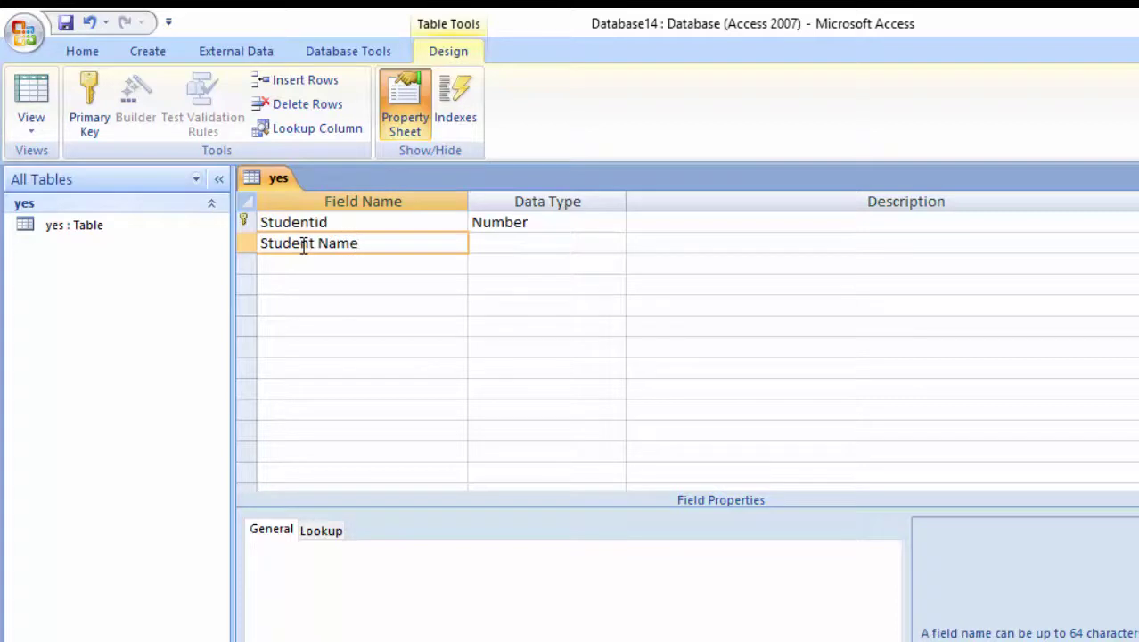
key(Tab)
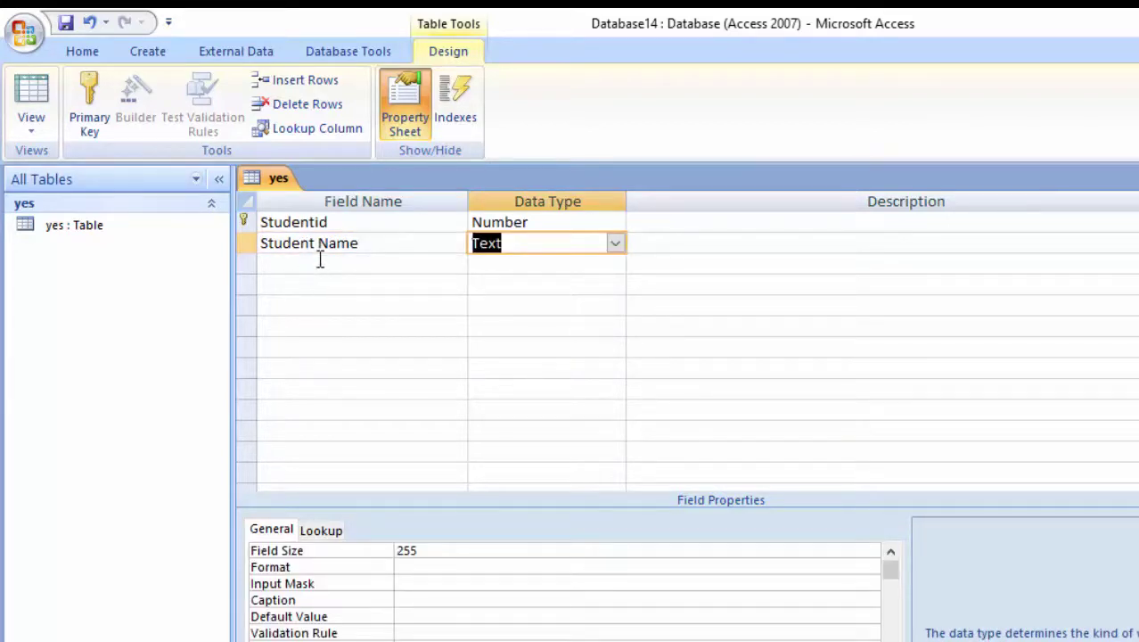
click(319, 268)
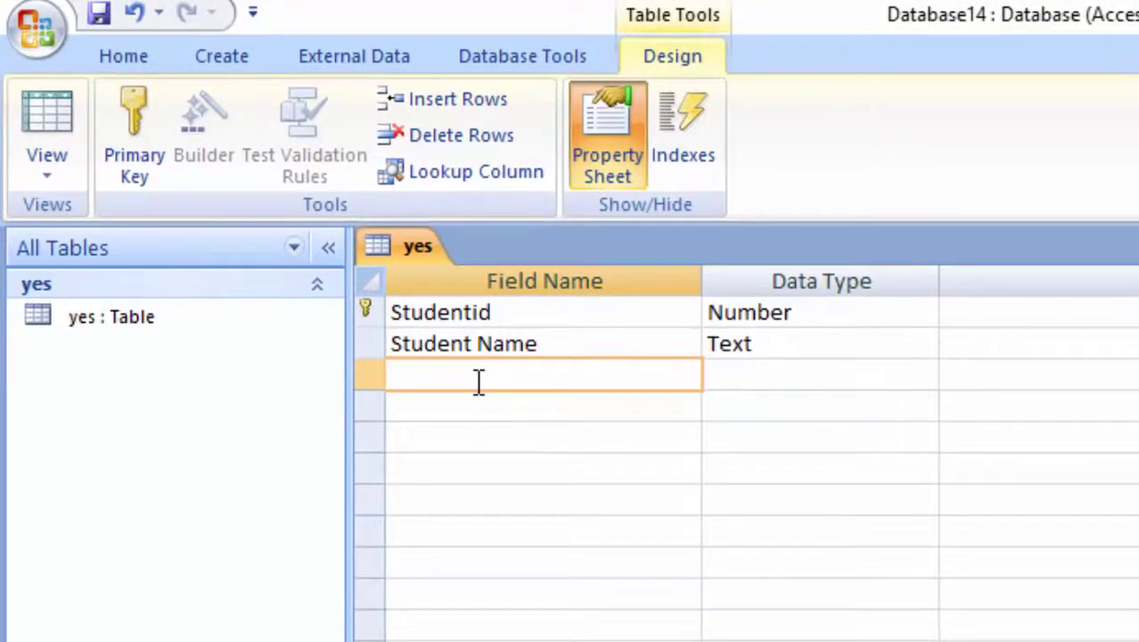
Add an Attendance field of type Yes/No, then switch the table to Datasheet view.
text(A)
text(ttenda)
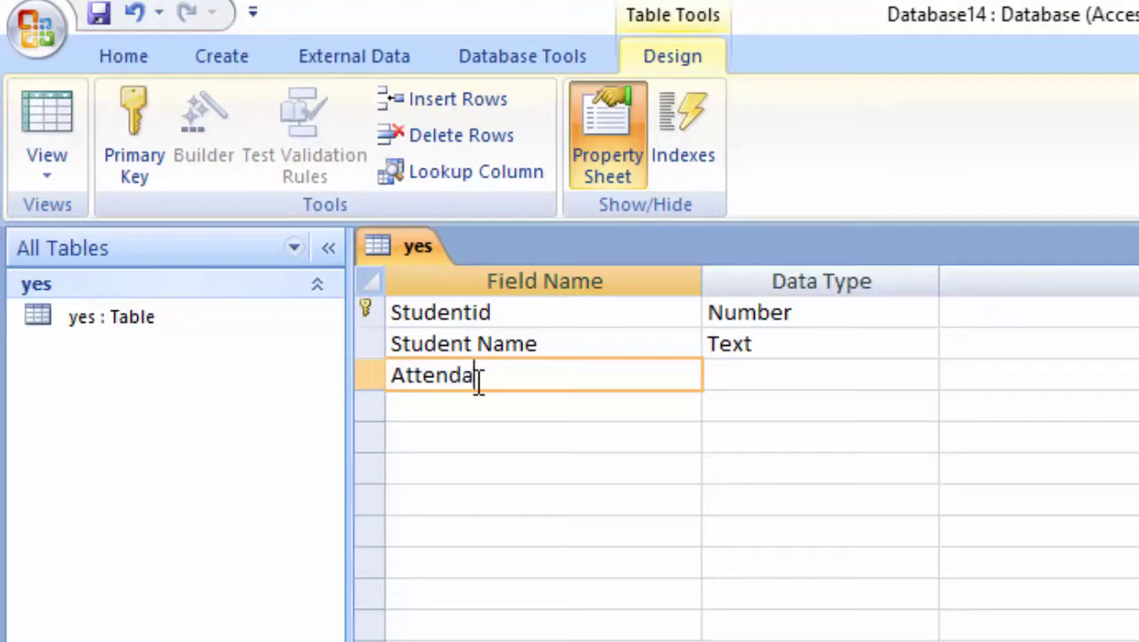
text(nce)
click(814, 378)
click(927, 378)
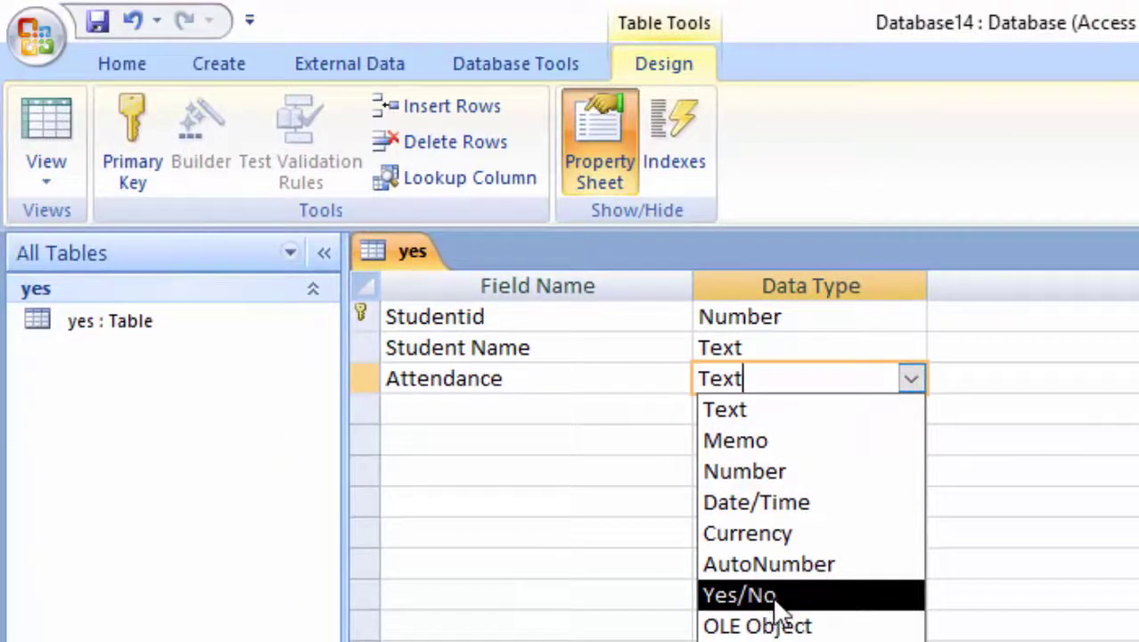
click(806, 597)
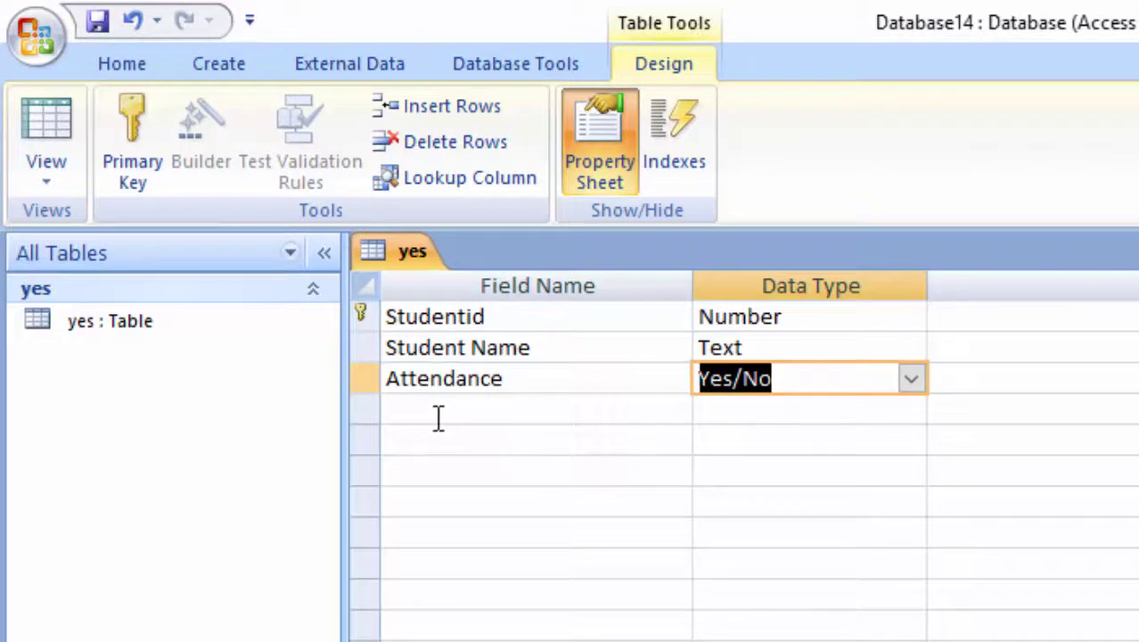
click(57, 134)
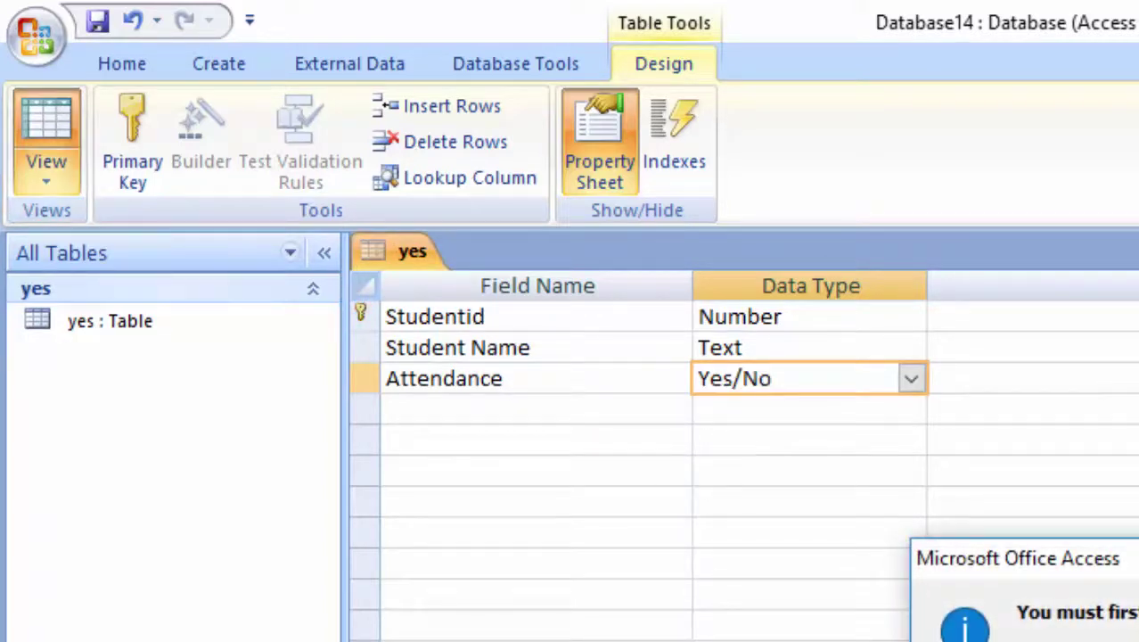
Save the yes table, fit the Student Name column, and build a split form from it.
key(Return)
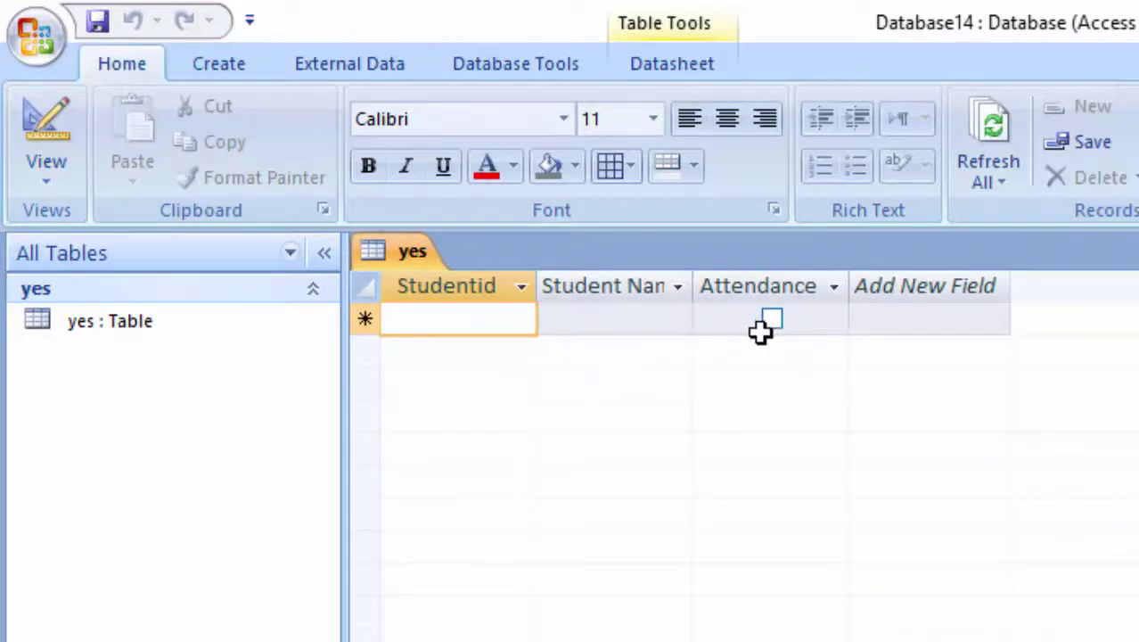
double_click(693, 286)
click(214, 61)
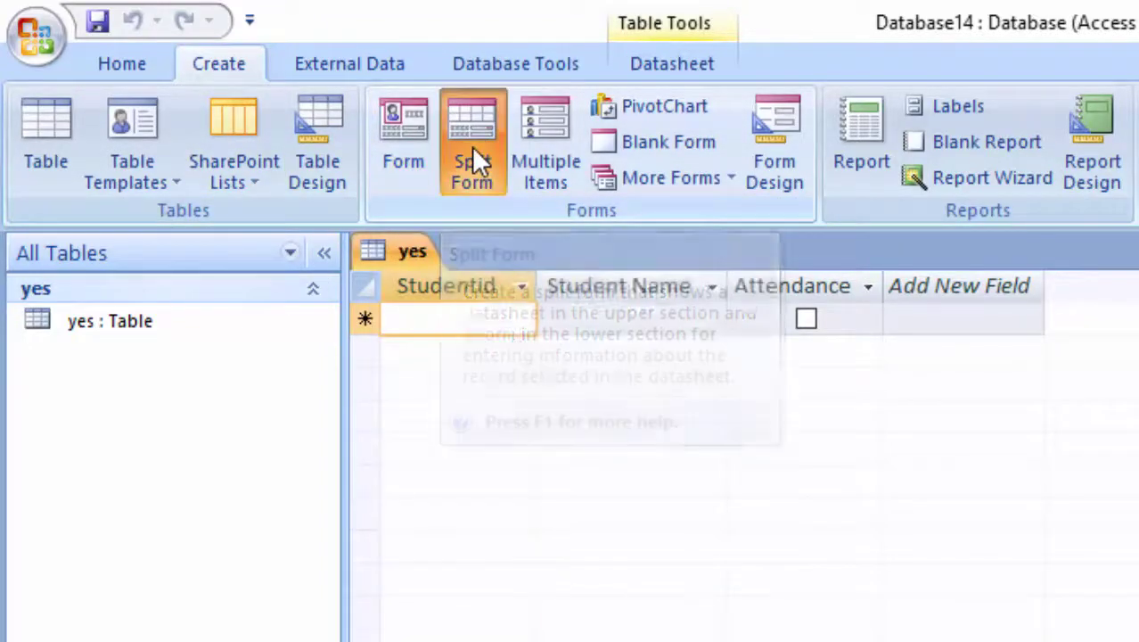
click(472, 146)
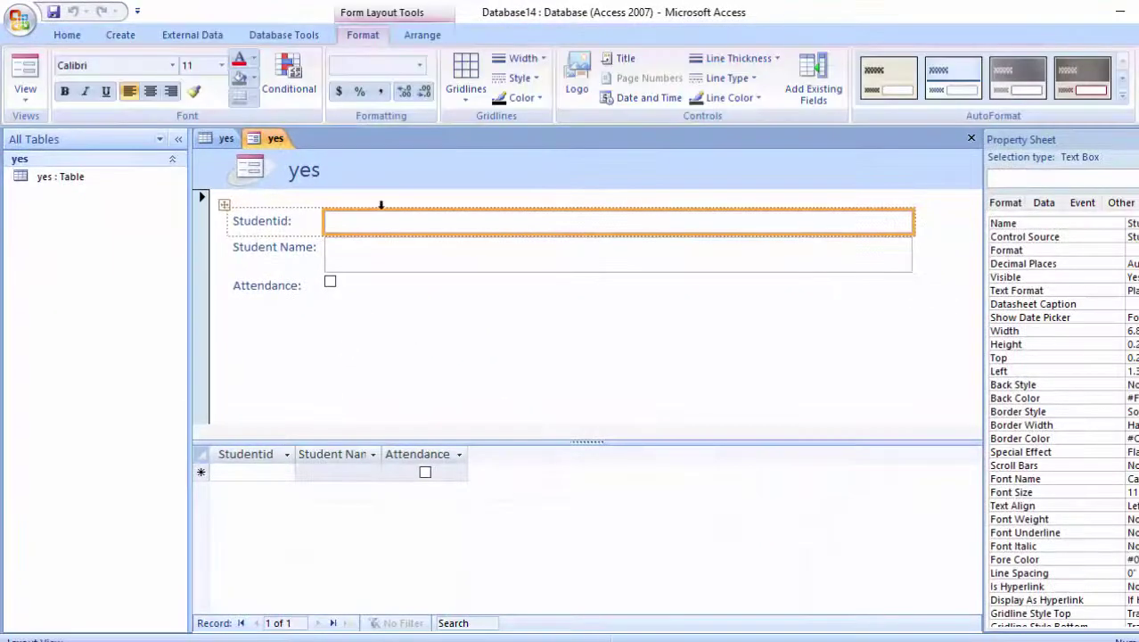
click(385, 171)
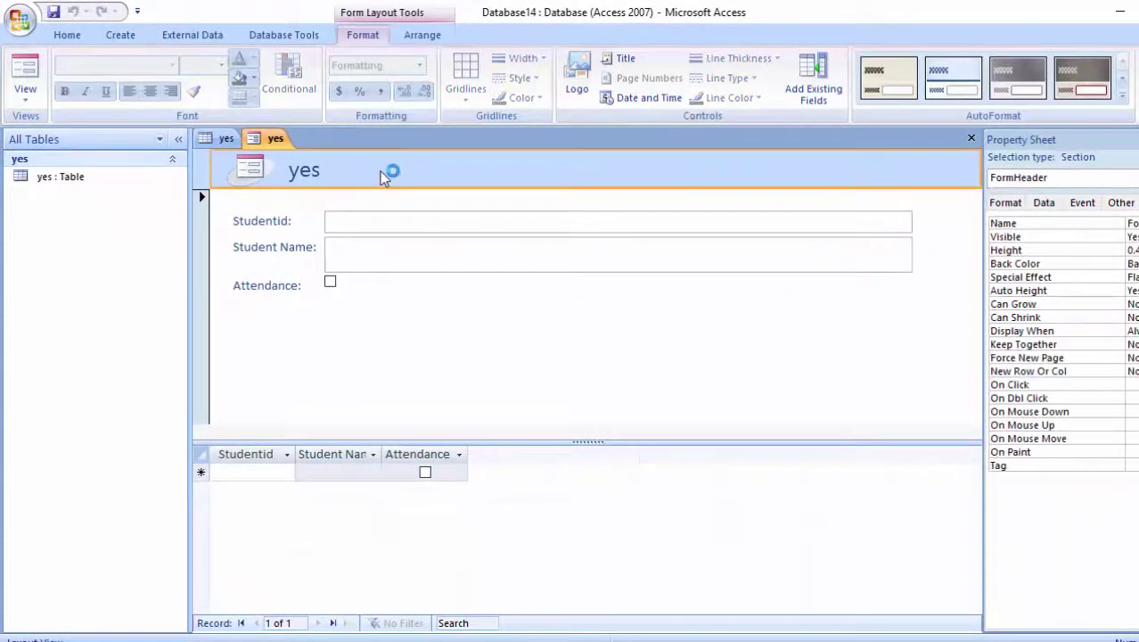
click(25, 95)
Widen the header title label and change its text to 'Yes or No data type'.
click(84, 219)
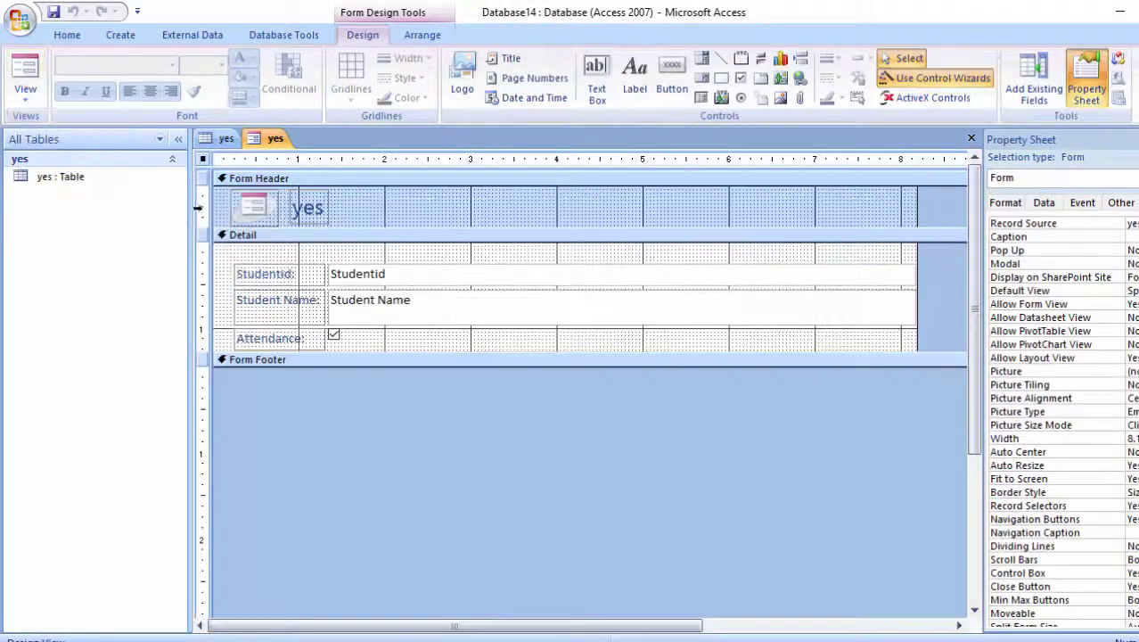
click(314, 214)
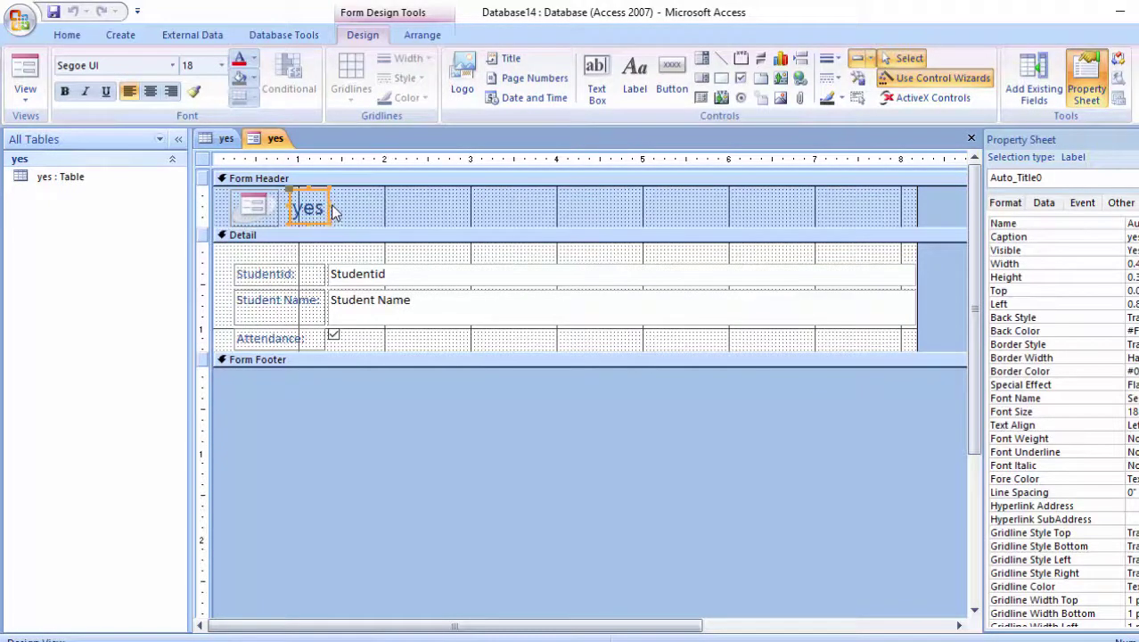
drag(332, 214, 651, 209)
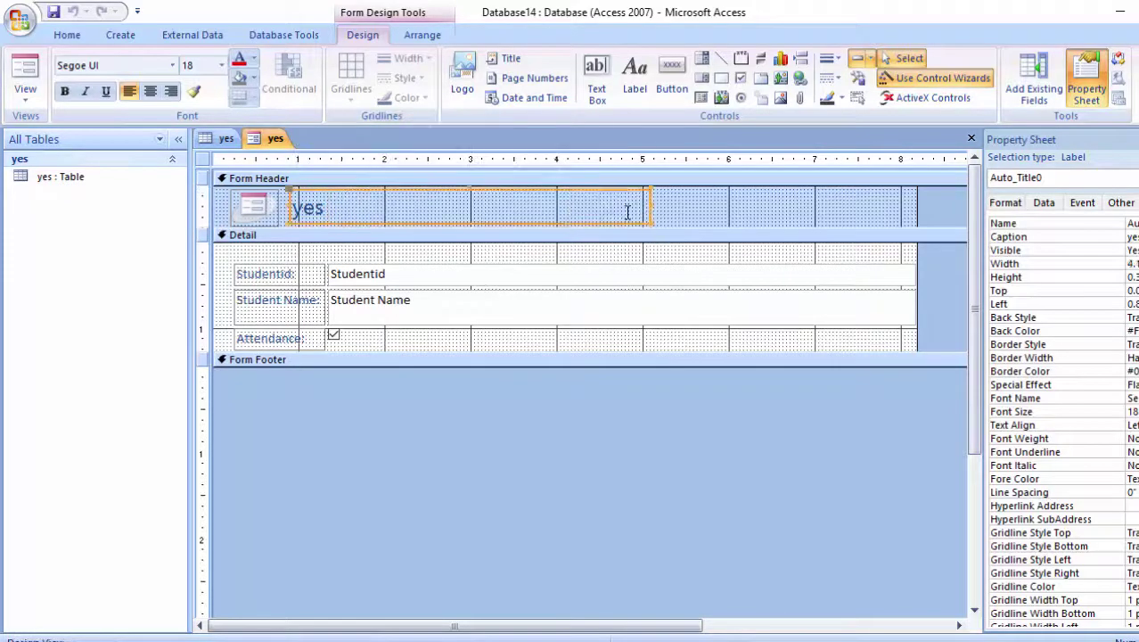
click(356, 208)
text(Yes or)
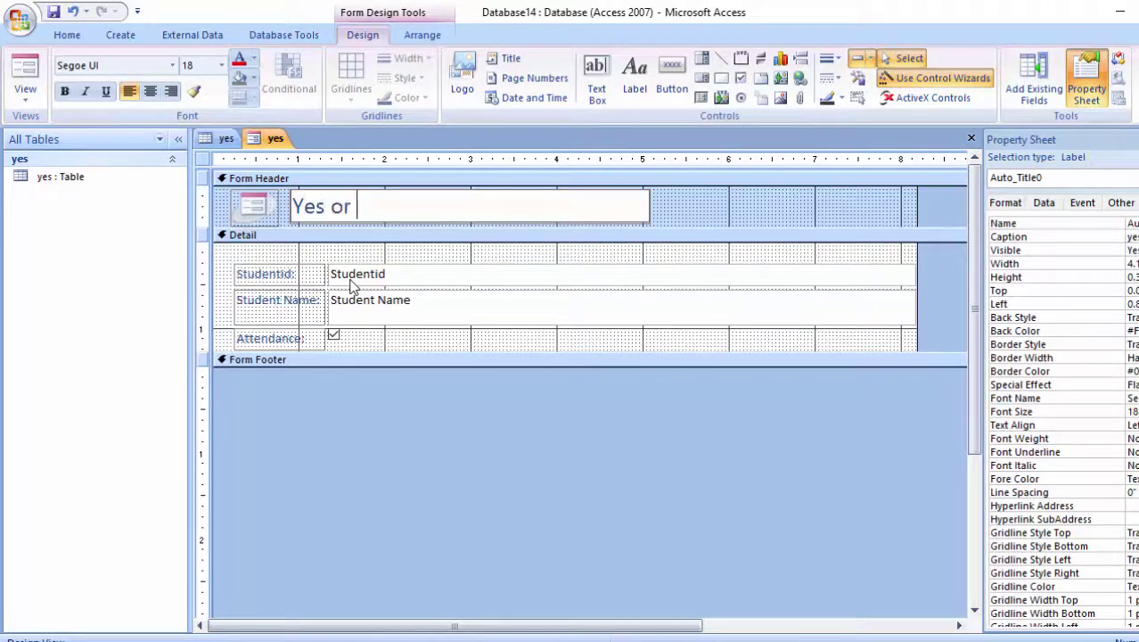
text(No )
text(data ty)
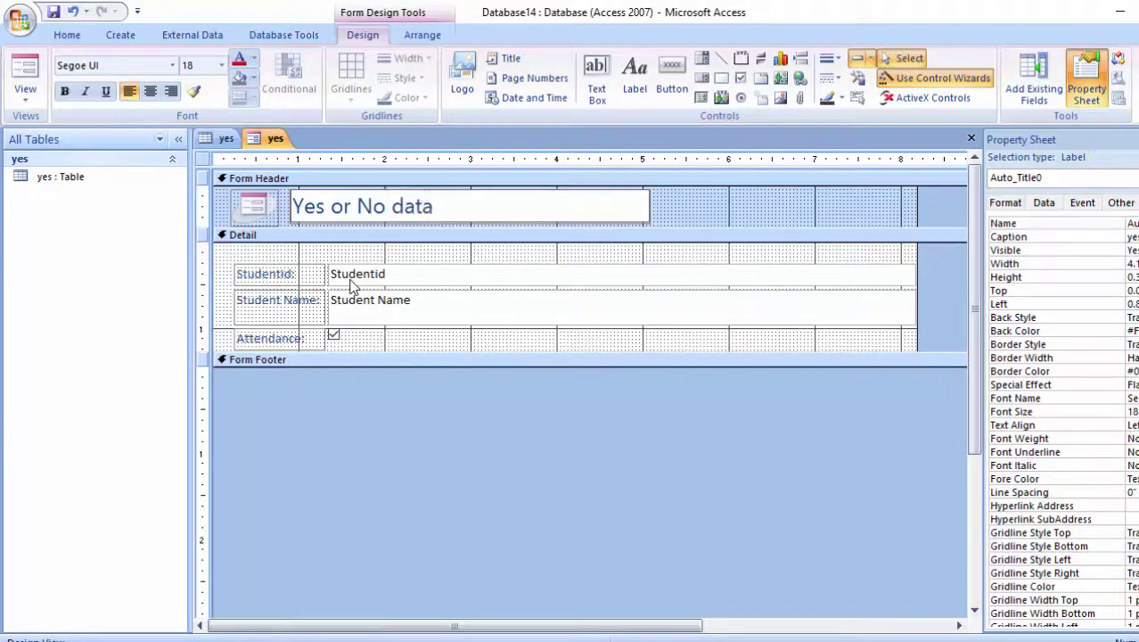
text(pe)
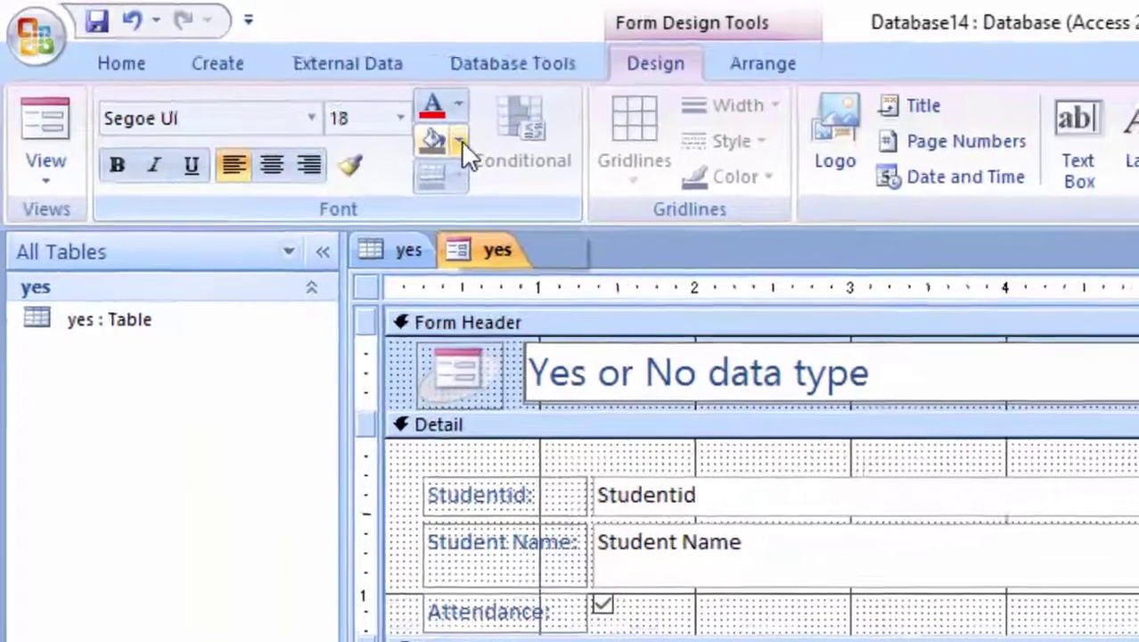
Give the title label a light green fill and make the Form Header taller.
click(459, 141)
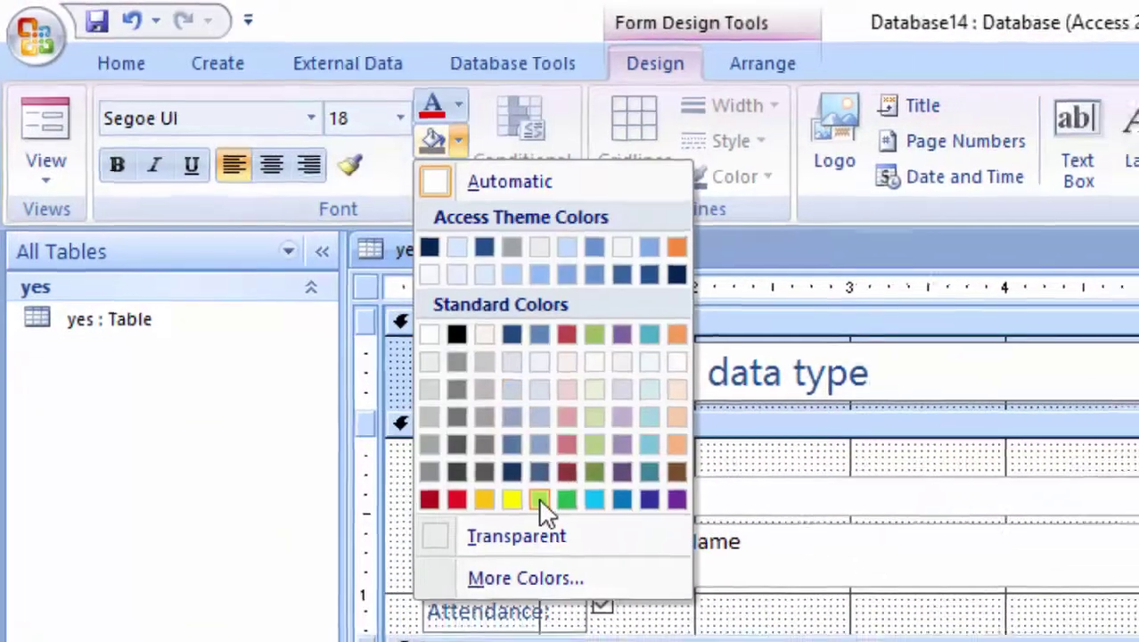
click(539, 499)
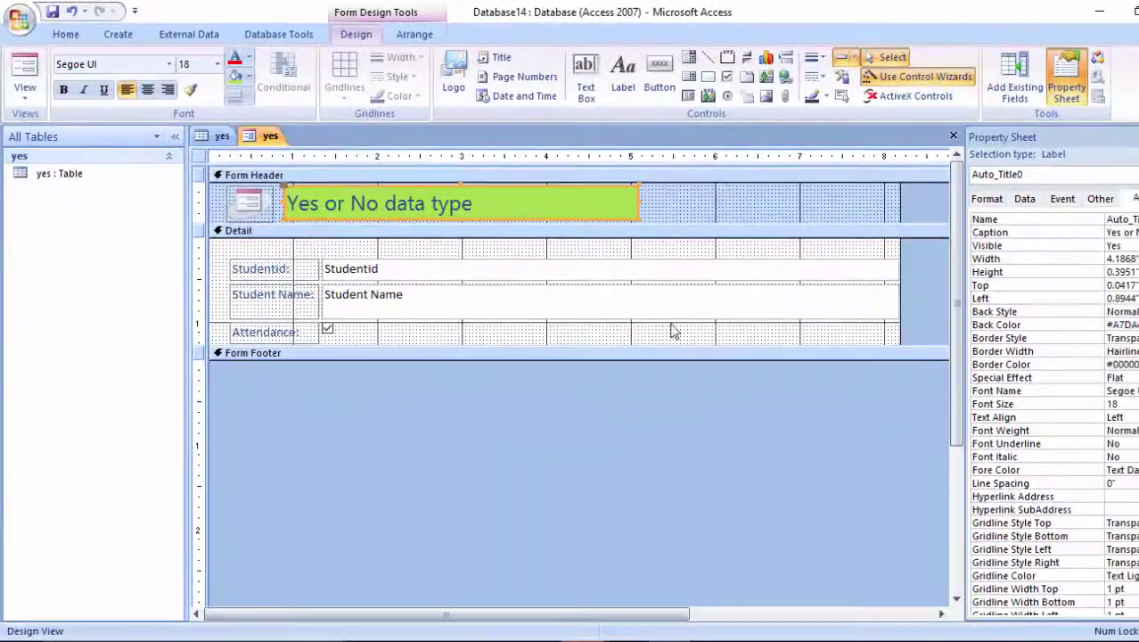
click(302, 338)
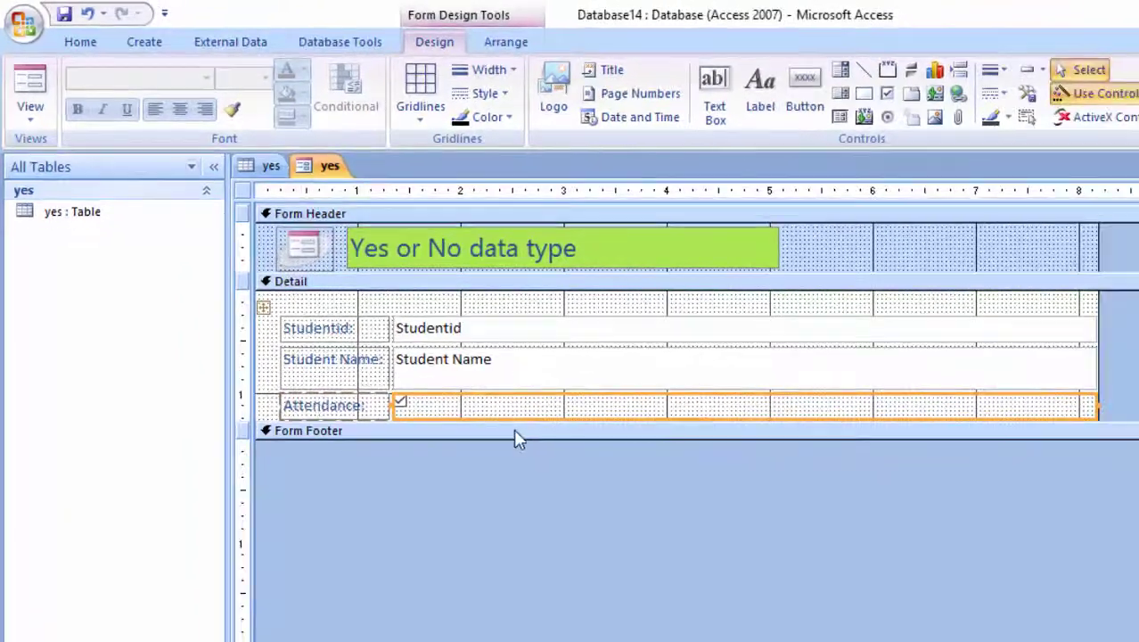
drag(489, 271, 510, 377)
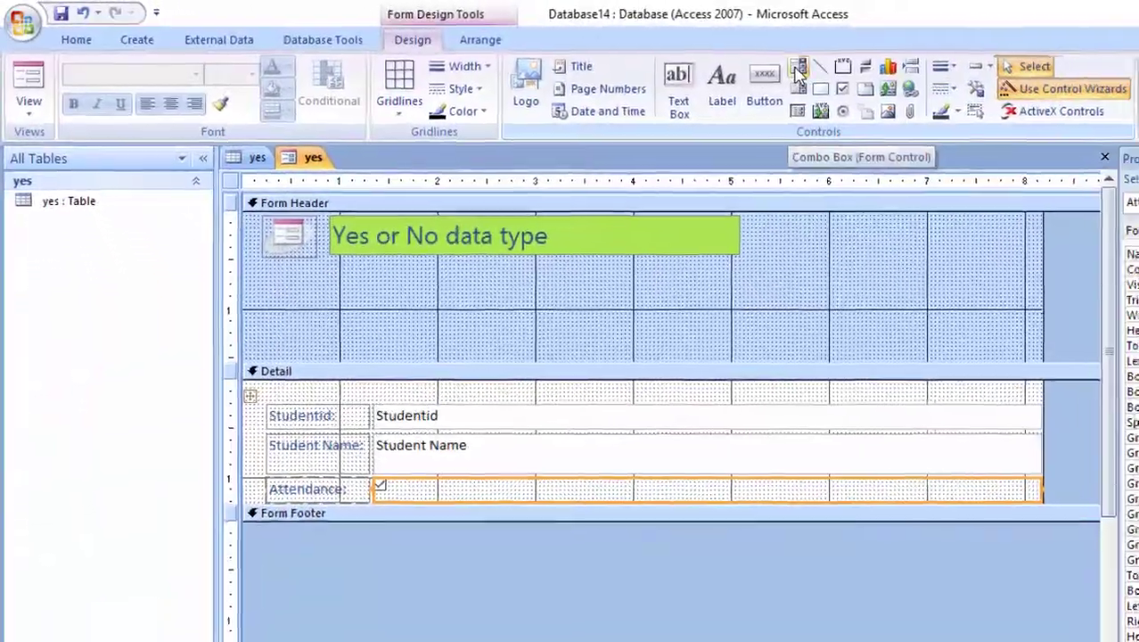
Draw a combo box in the Form Header and choose its value source in the wizard.
click(798, 71)
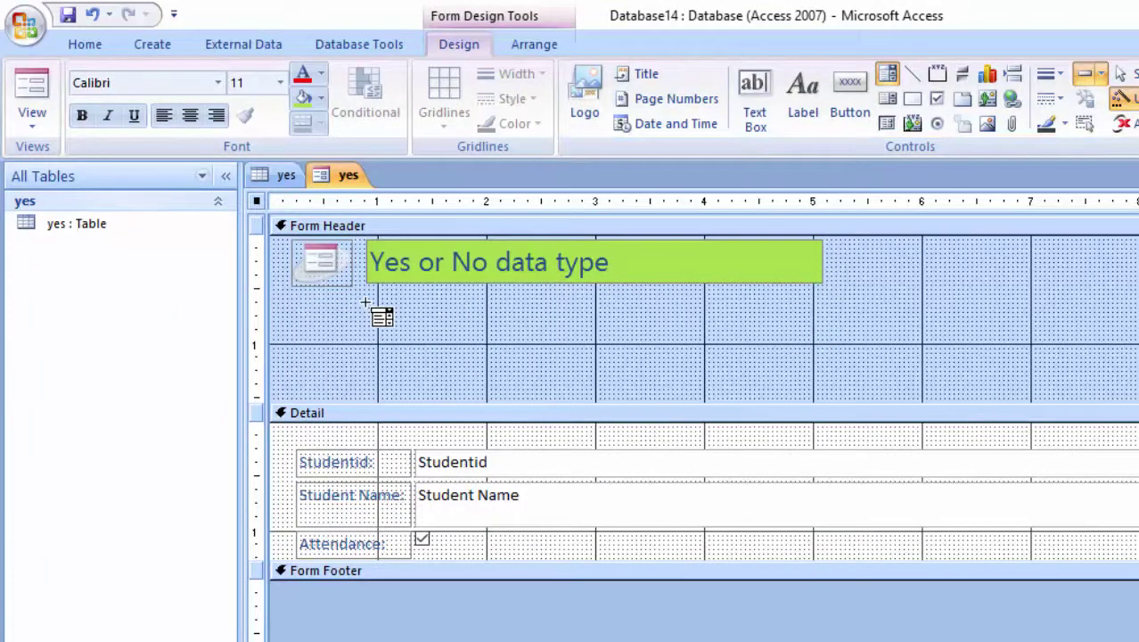
mouse_move(365, 304)
mouse_down()
mouse_move(679, 350)
mouse_move(795, 349)
mouse_up()
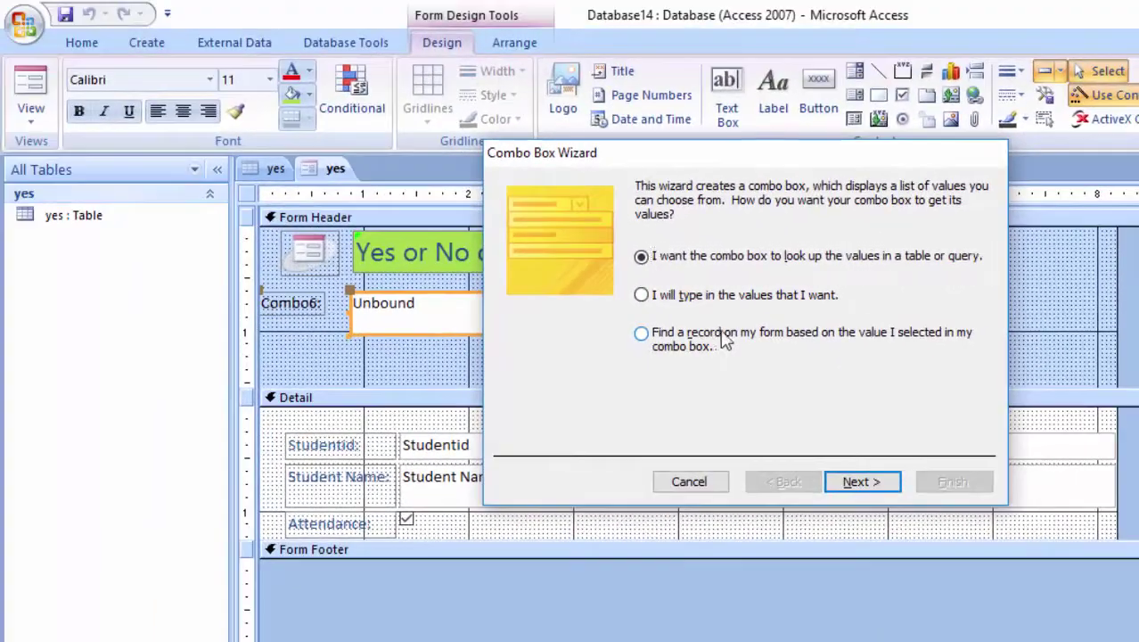
click(725, 343)
click(861, 481)
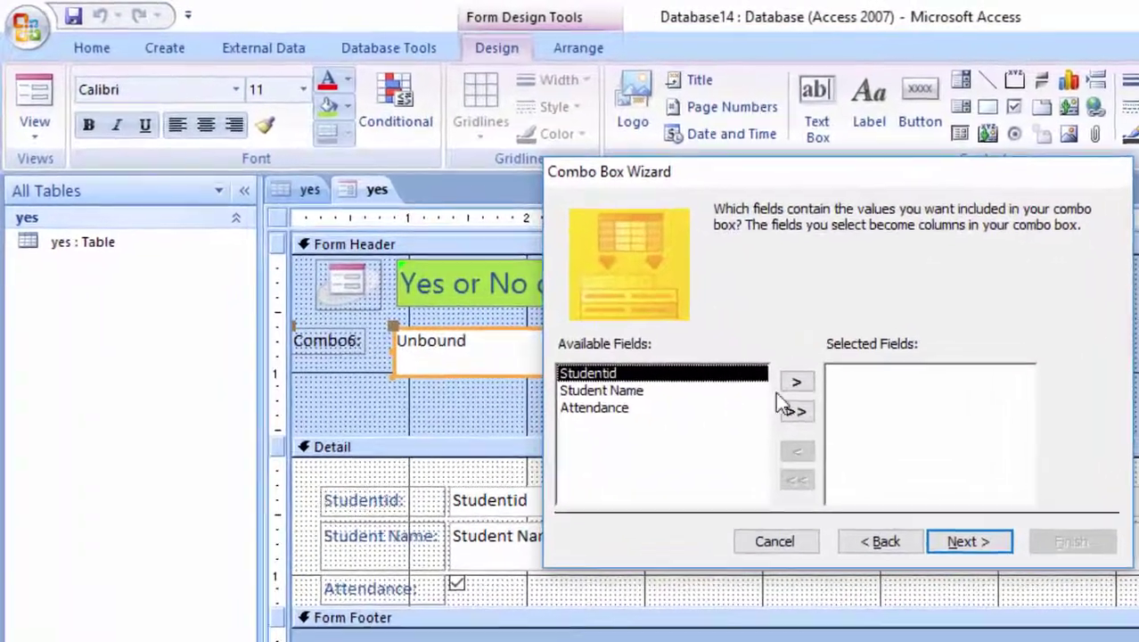
Add Studentid and Student Name as columns, keep the key column hidden, and finish.
click(797, 385)
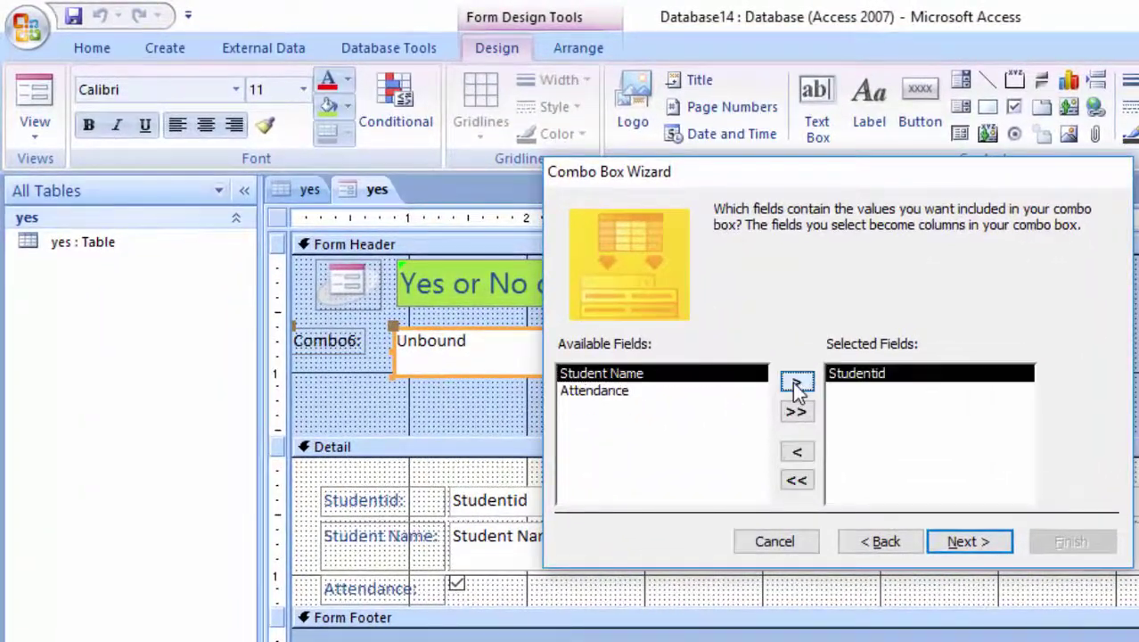
click(797, 385)
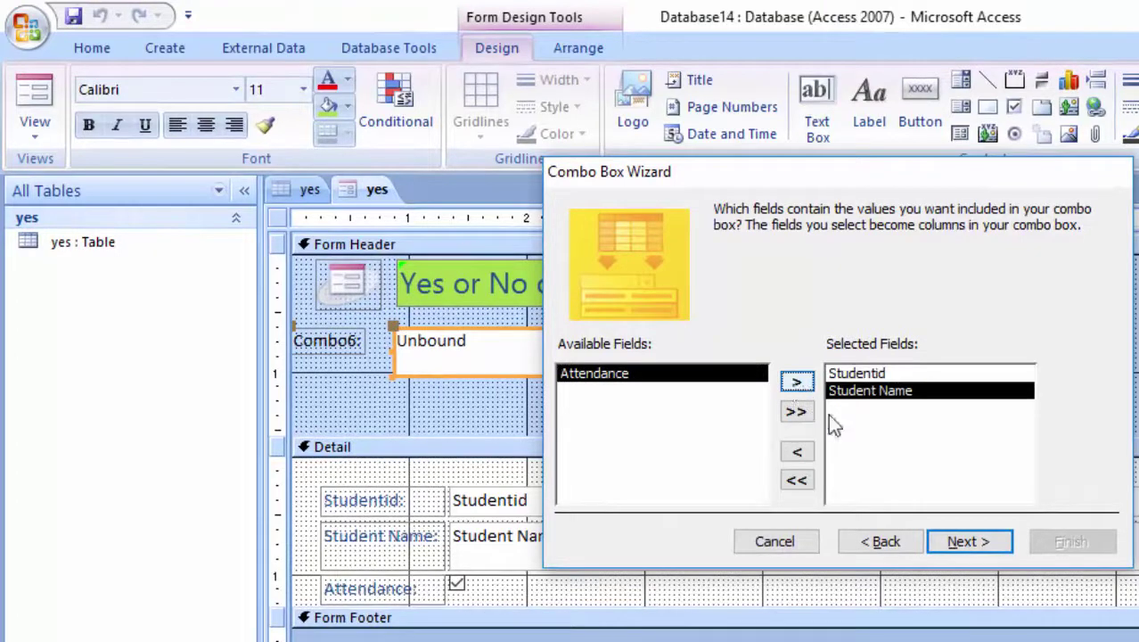
click(963, 544)
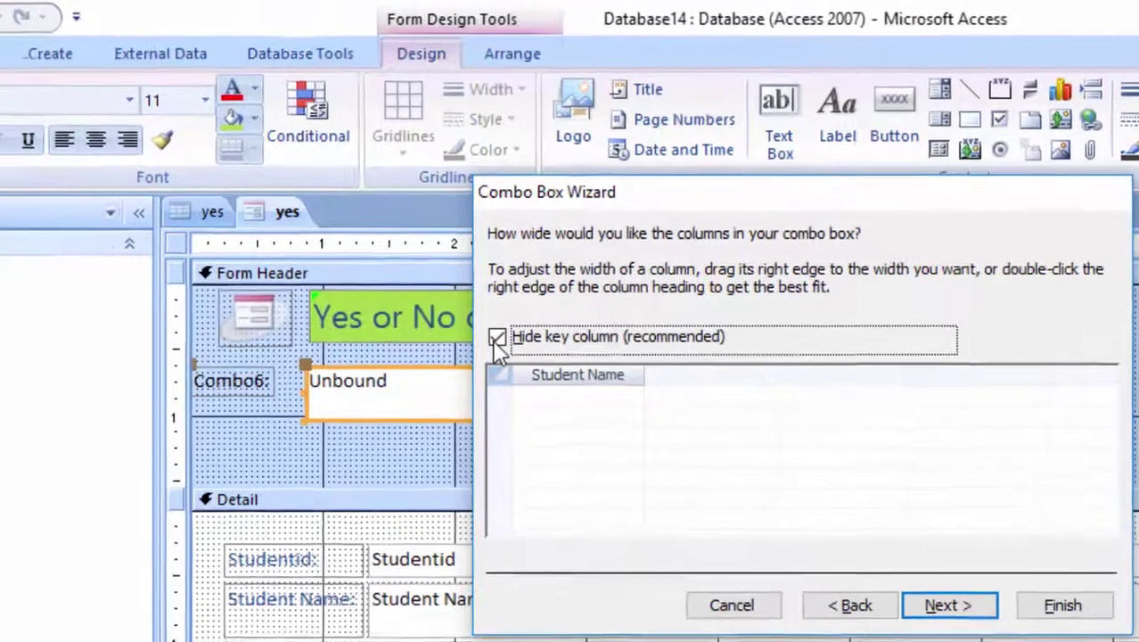
click(565, 303)
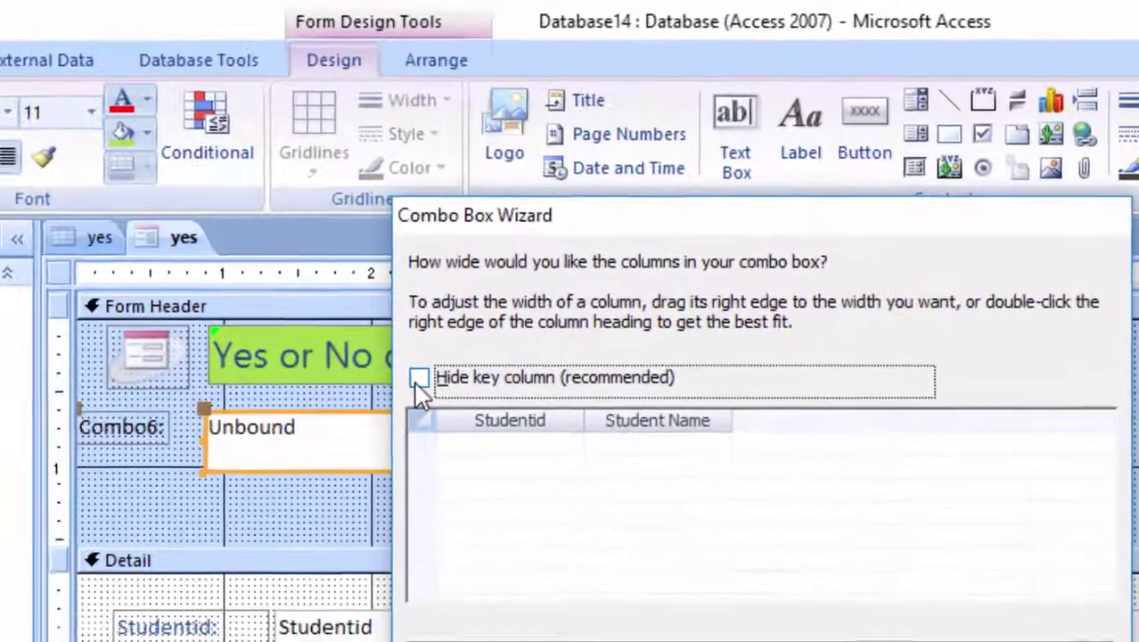
click(408, 385)
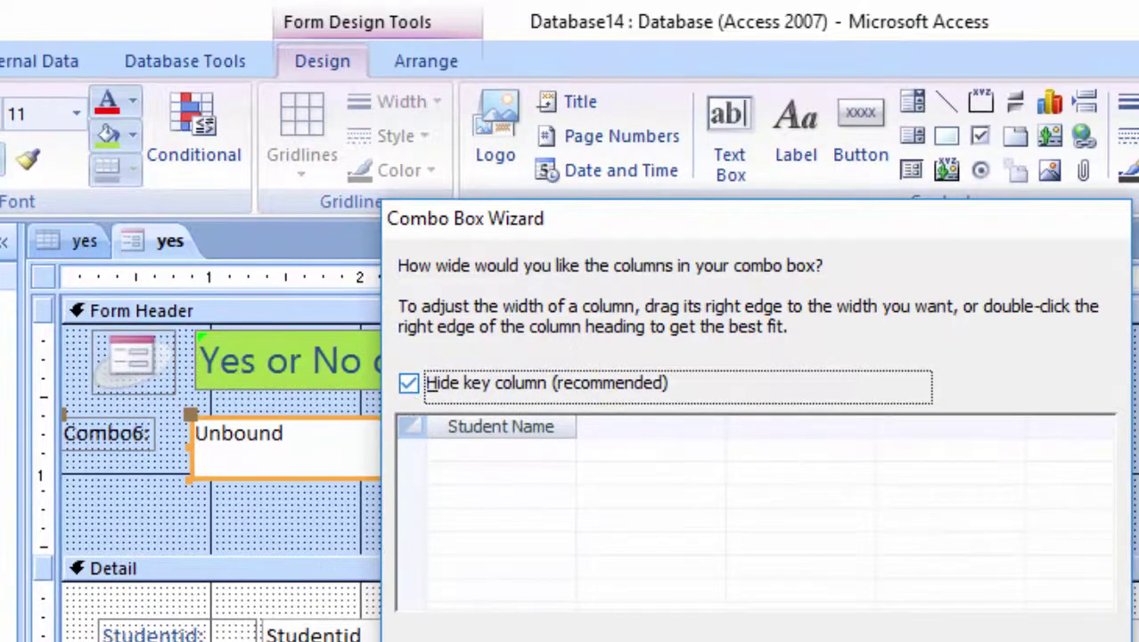
click(932, 521)
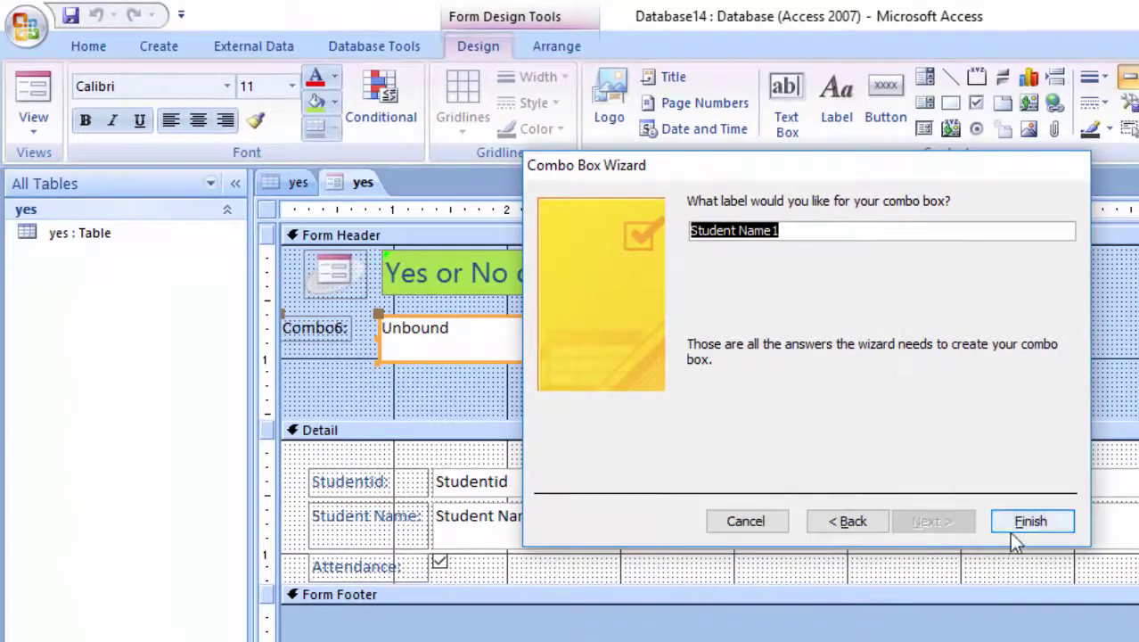
click(1027, 524)
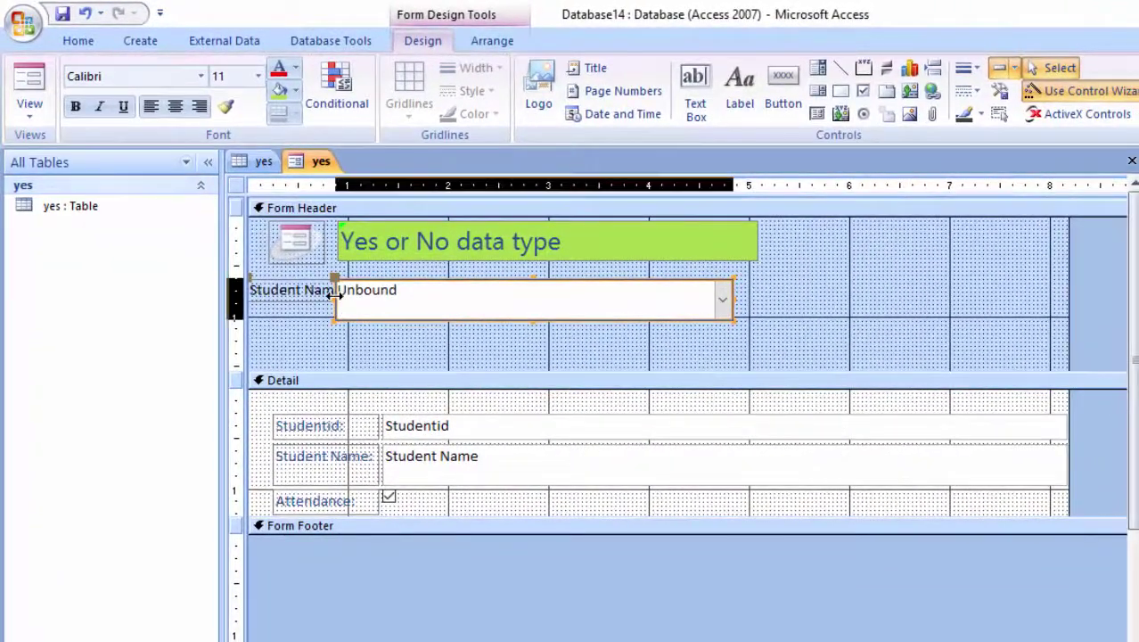
Shift the combo box so its Student Name1 label shows, then test its list in Form view.
drag(336, 307, 356, 298)
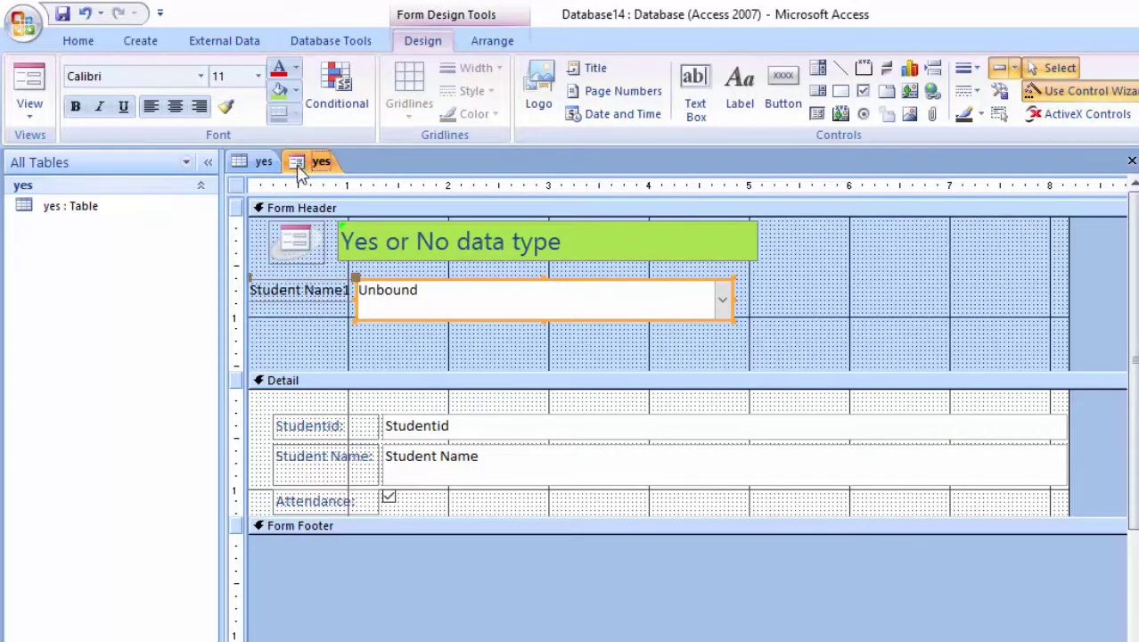
click(29, 84)
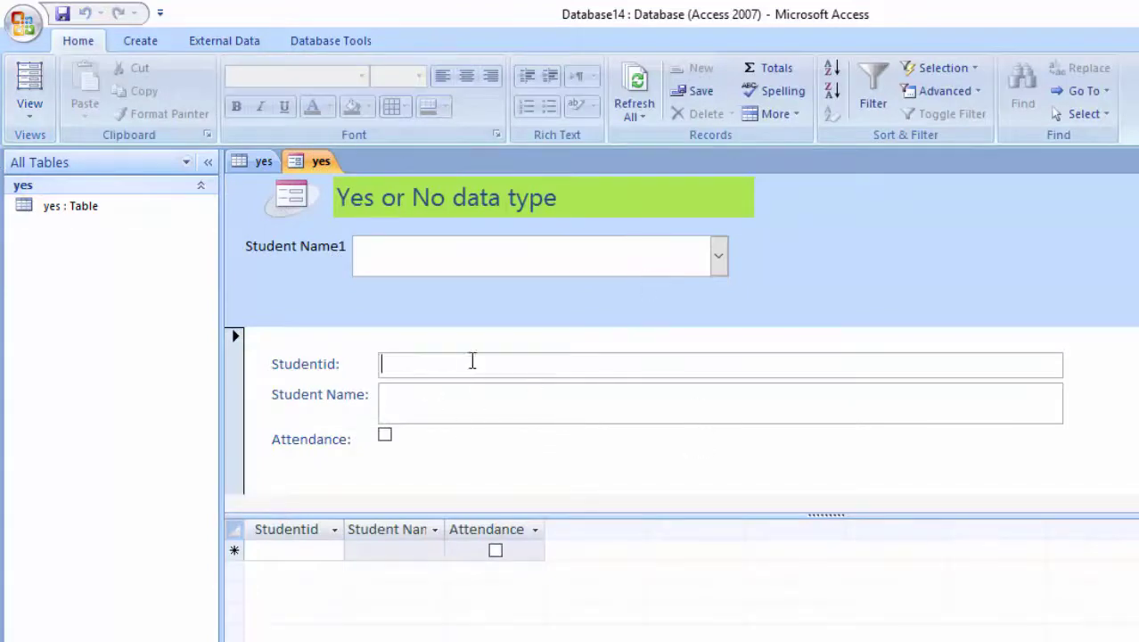
click(719, 258)
click(718, 254)
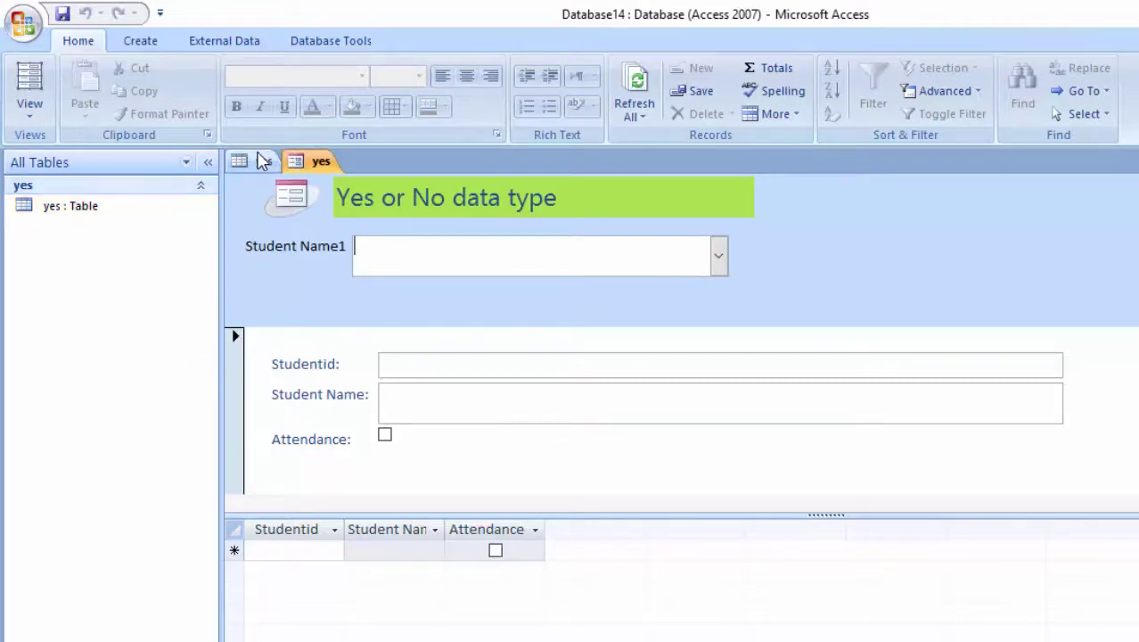
Enter students 1 Ram and 2 Shyam in the yes table.
click(261, 163)
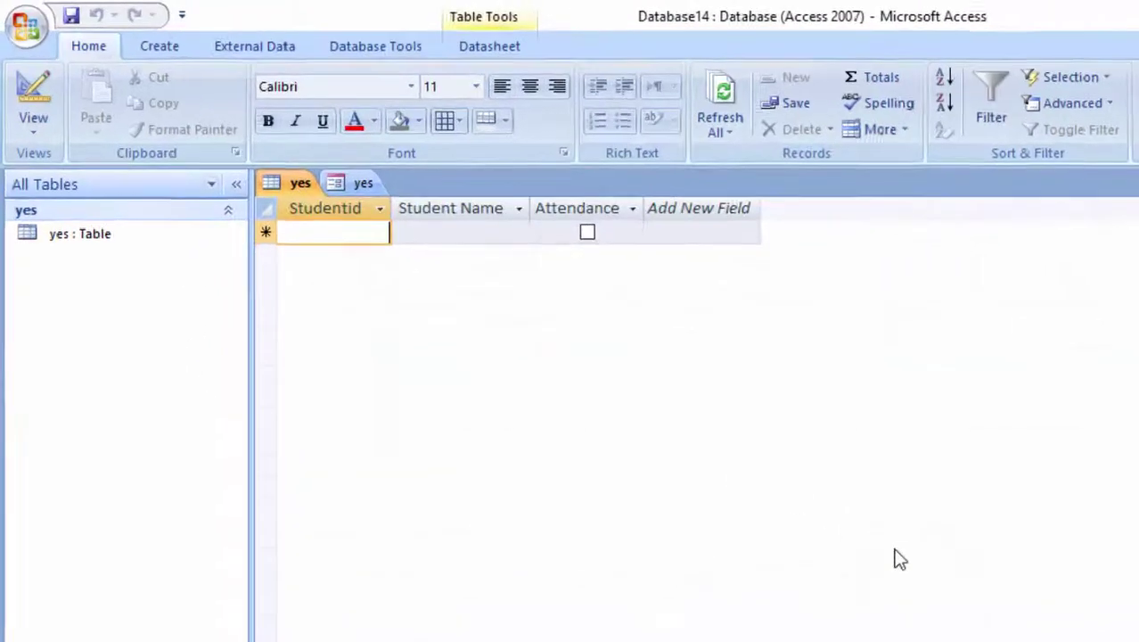
text(1)
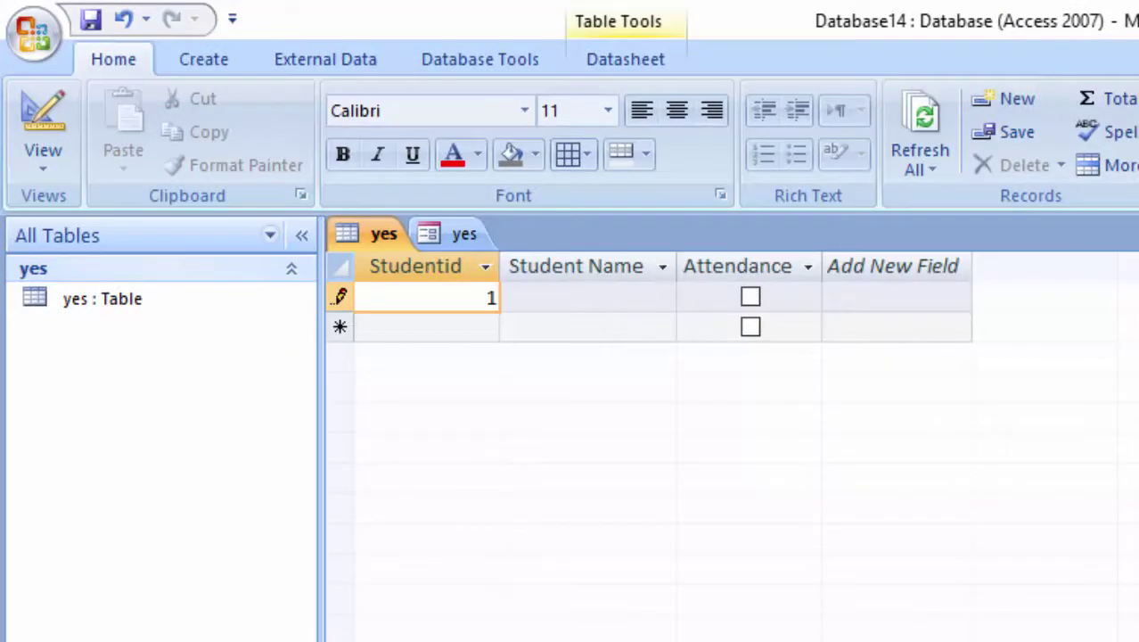
click(587, 297)
text(R)
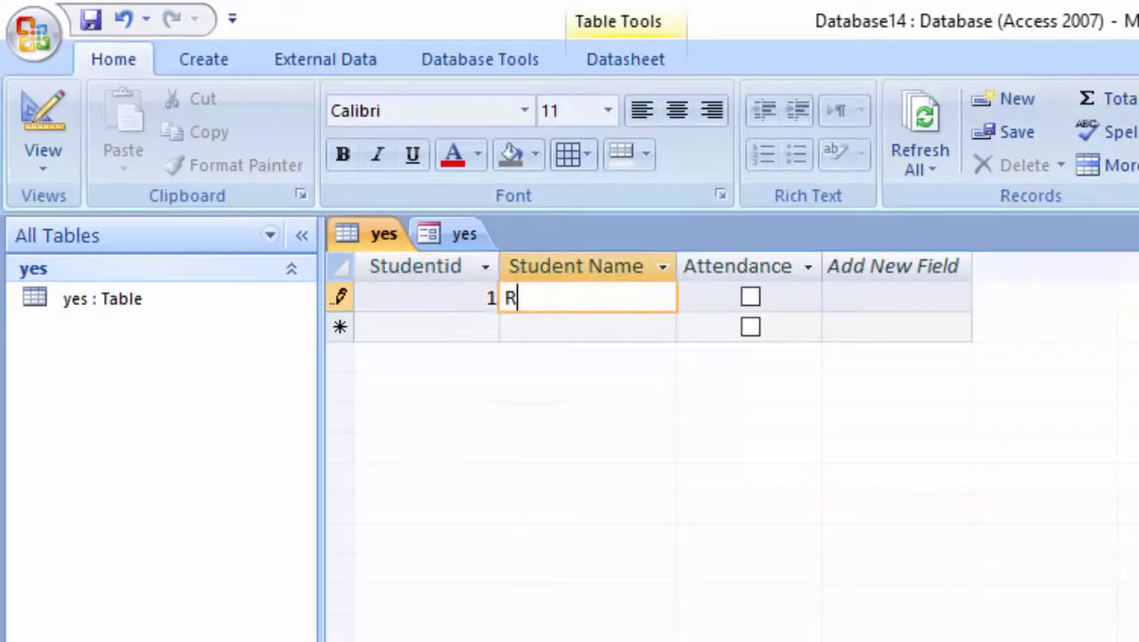
text(am)
key(Tab)
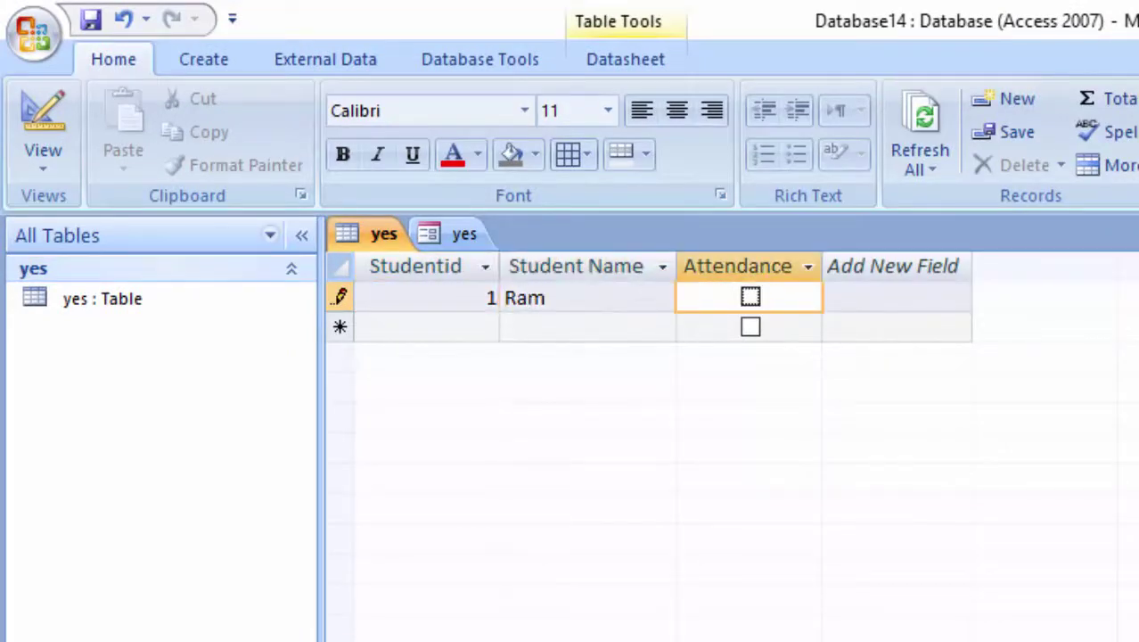
key(Tab)
text(2)
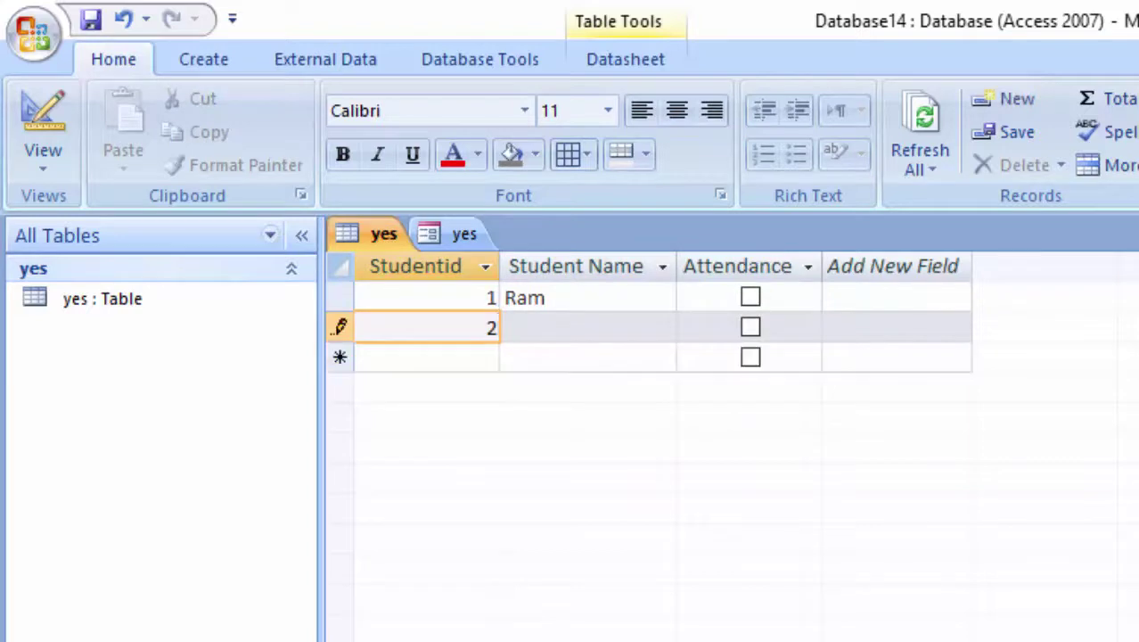
key(Tab)
text(S)
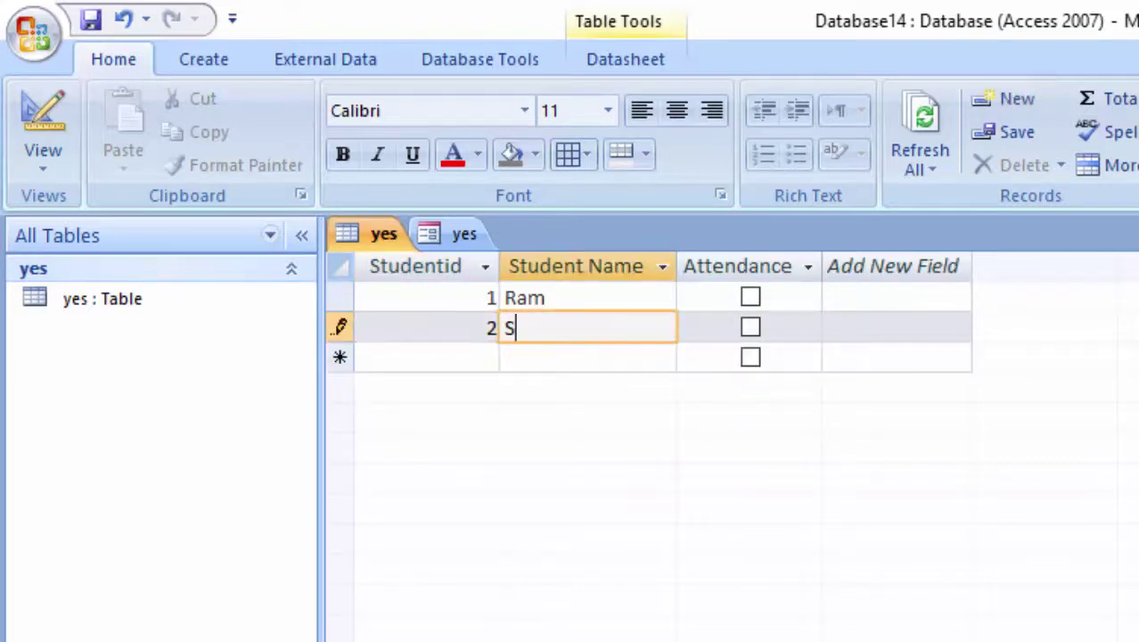
text(hyam)
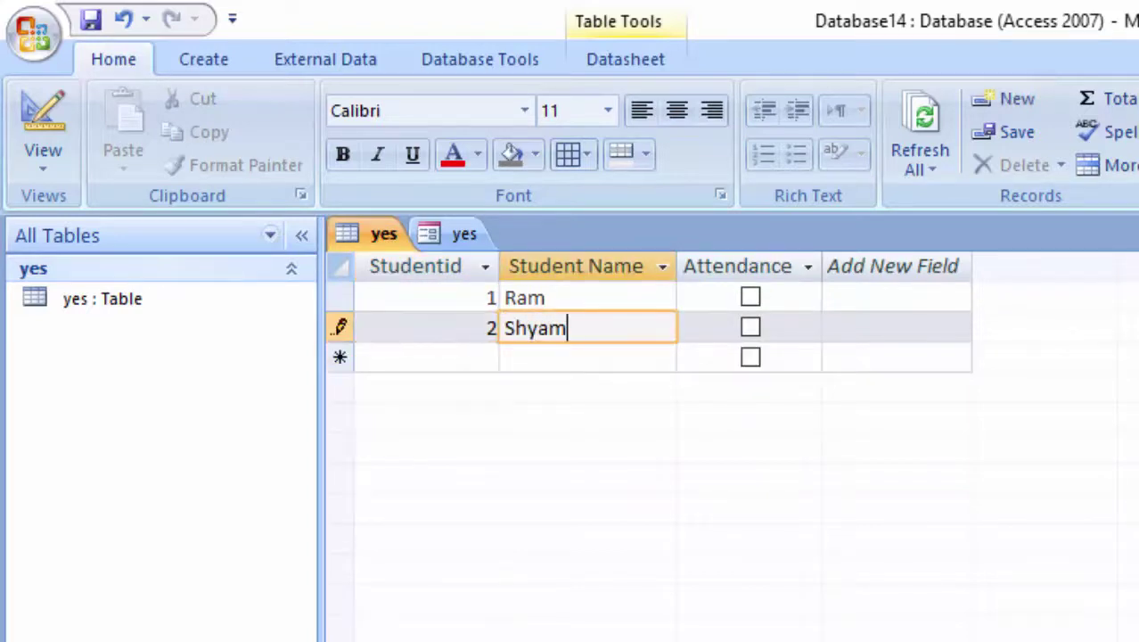
key(Tab)
key(Tab)
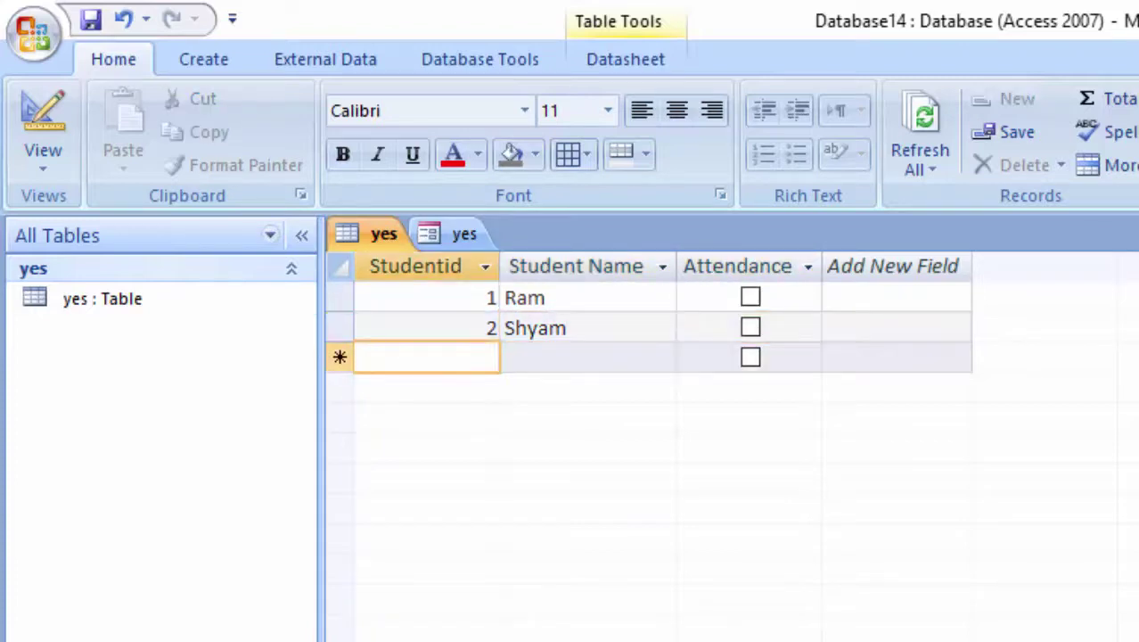
Enter students 3 Mohan and 4 Saeed, fixing the mistyped Studentid, then return to the form.
text(3M)
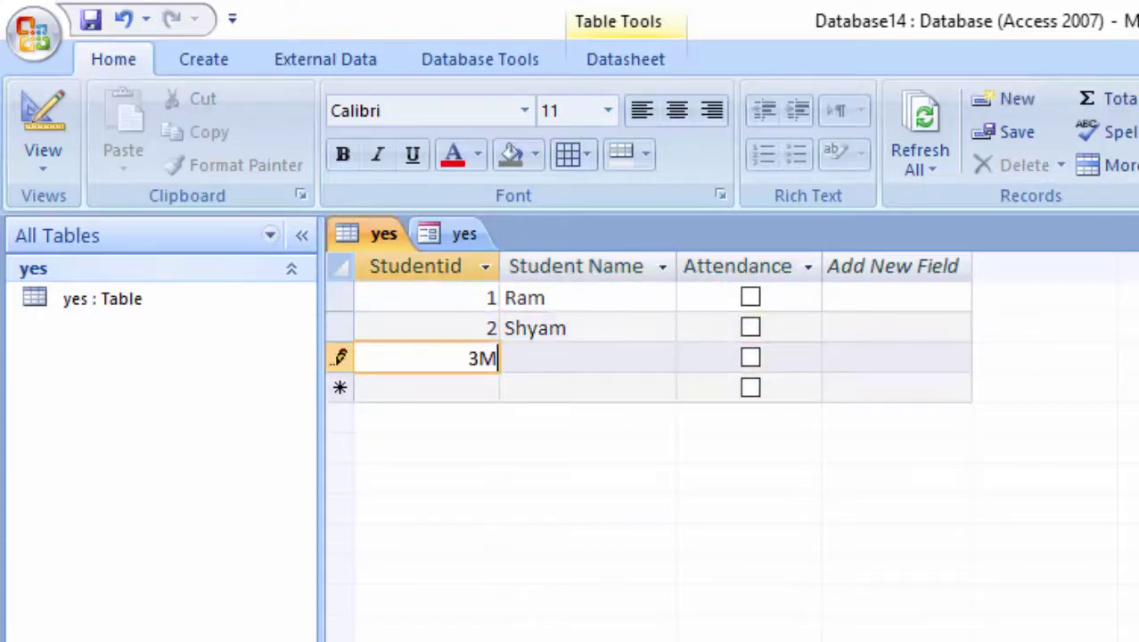
text(ohan)
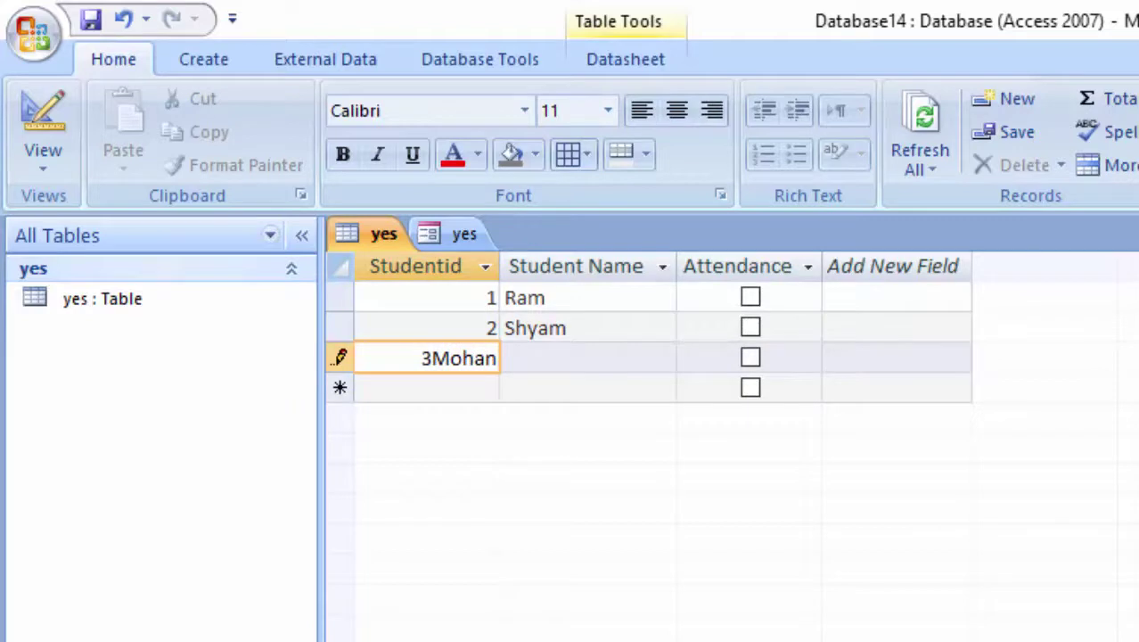
key(BackSpace)
key(BackSpace)
key(BackSpace)
key(BackSpace)
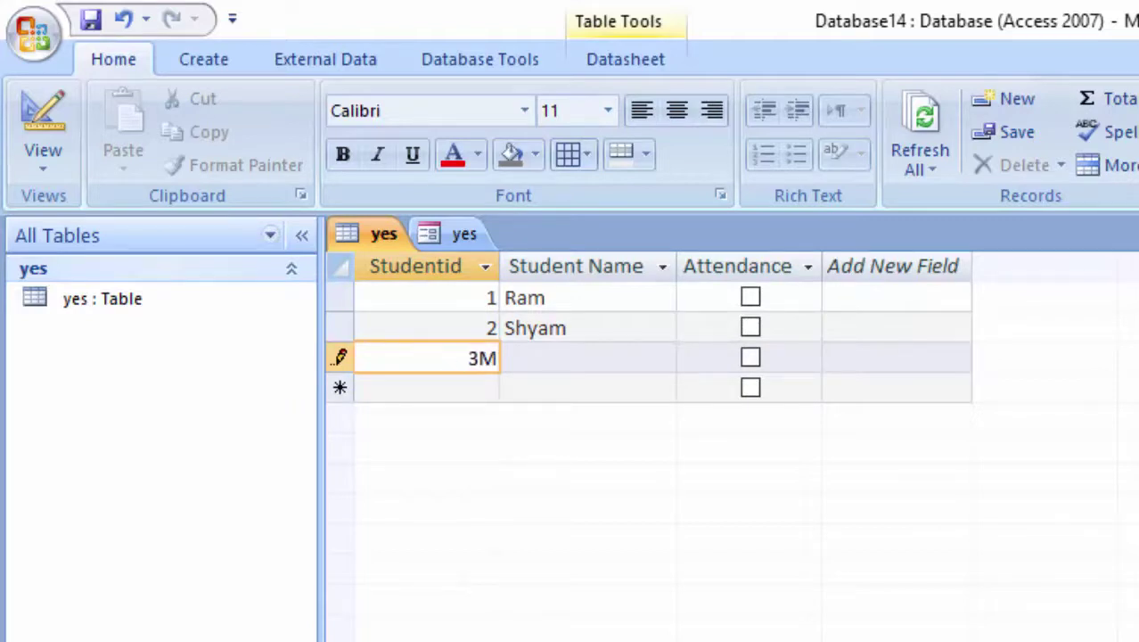
key(BackSpace)
click(588, 357)
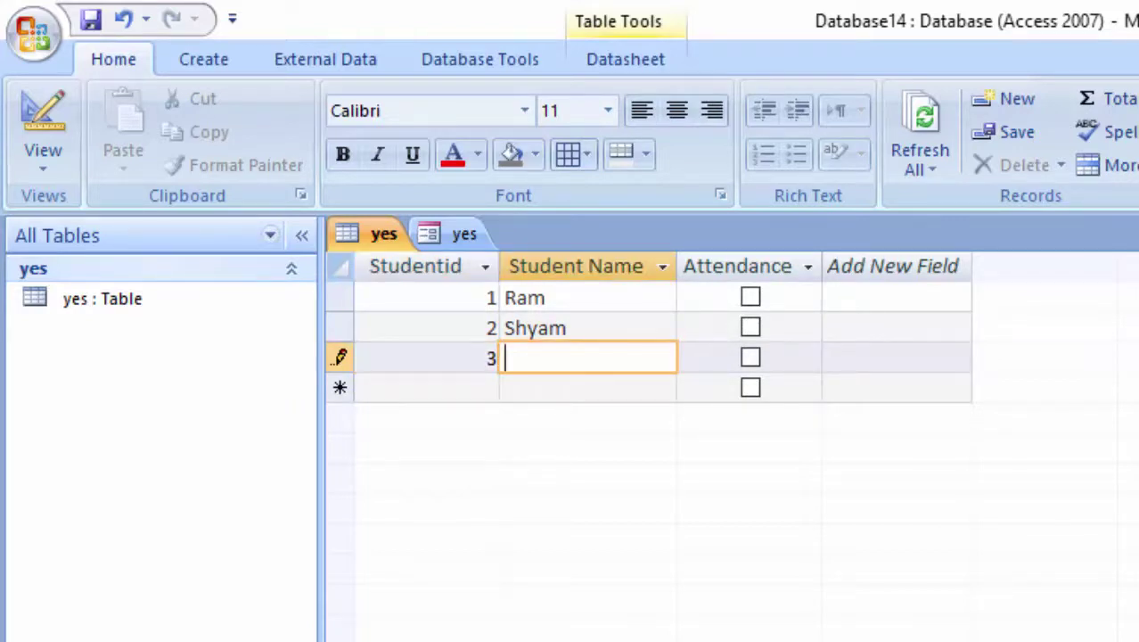
text(Moha)
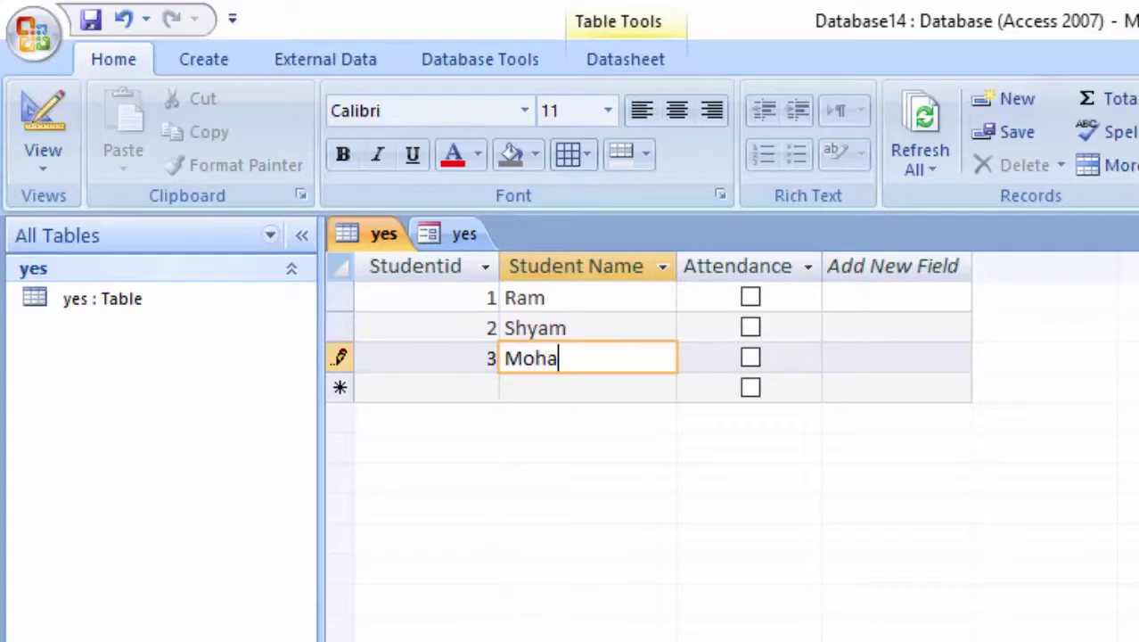
text(n)
key(Tab)
key(Tab)
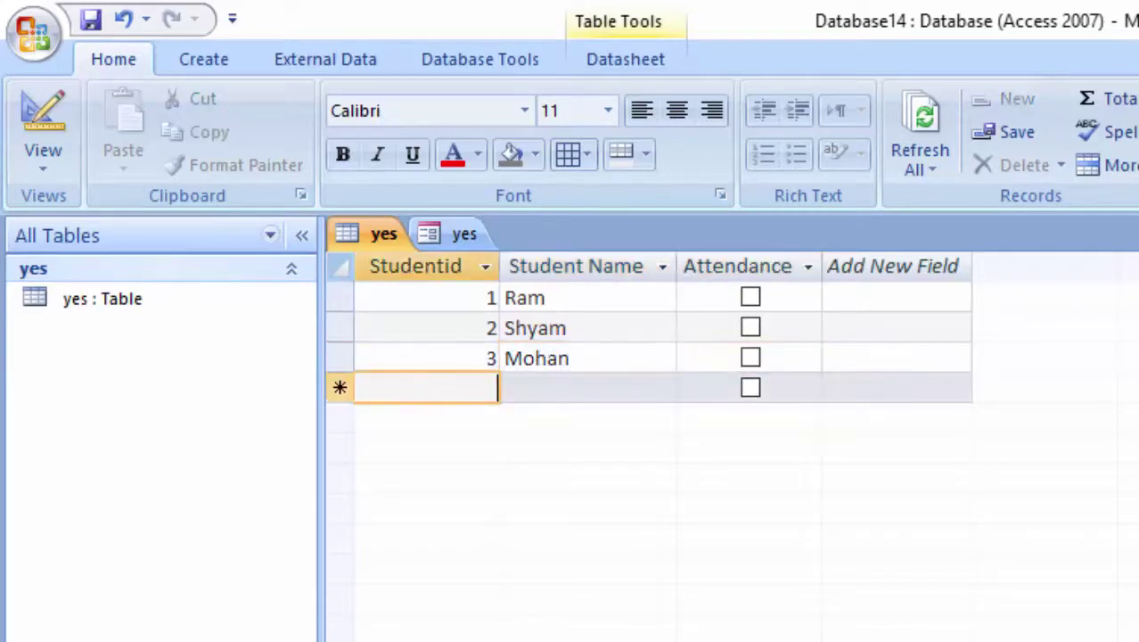
text(4)
key(Tab)
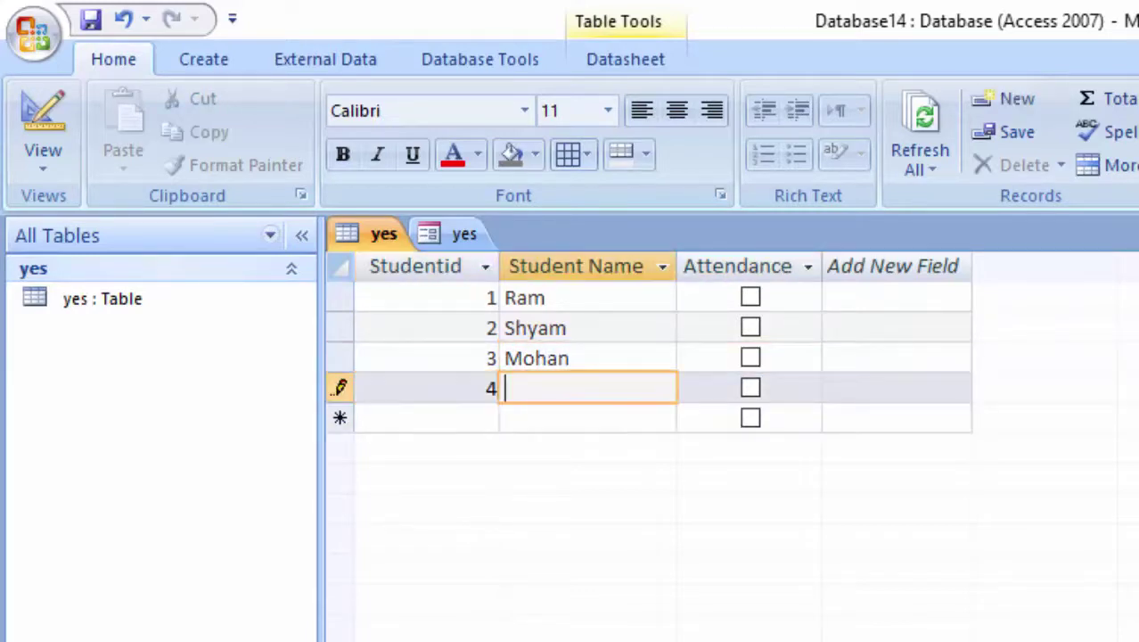
text(Saeed)
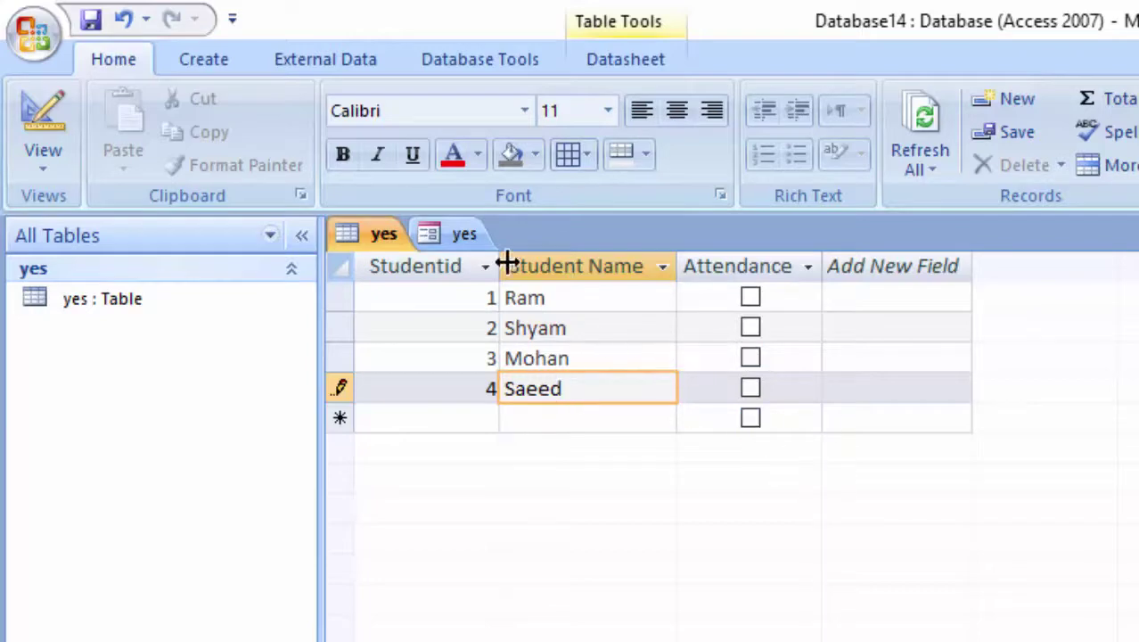
click(461, 234)
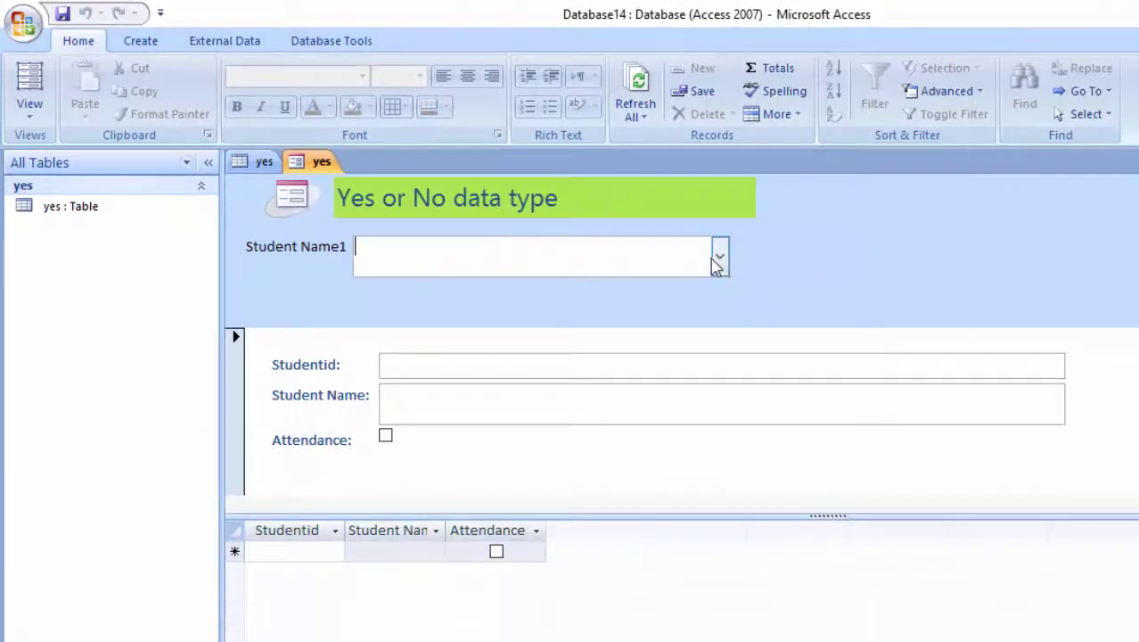
Save the form as 'yes', then close Access without saving the table layout changes.
click(718, 261)
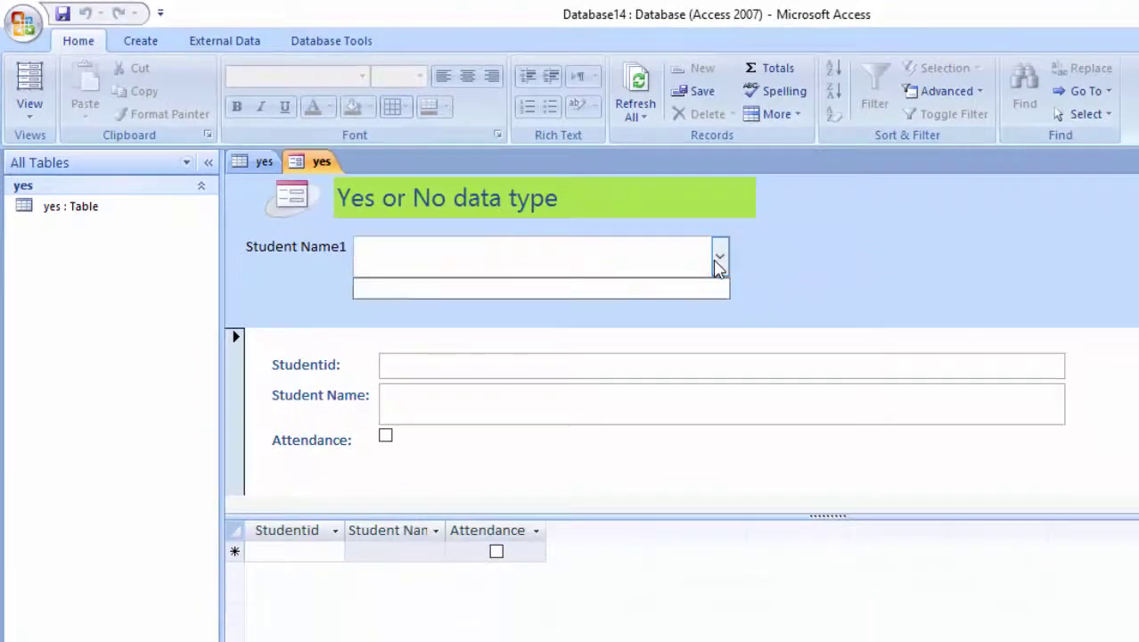
click(717, 261)
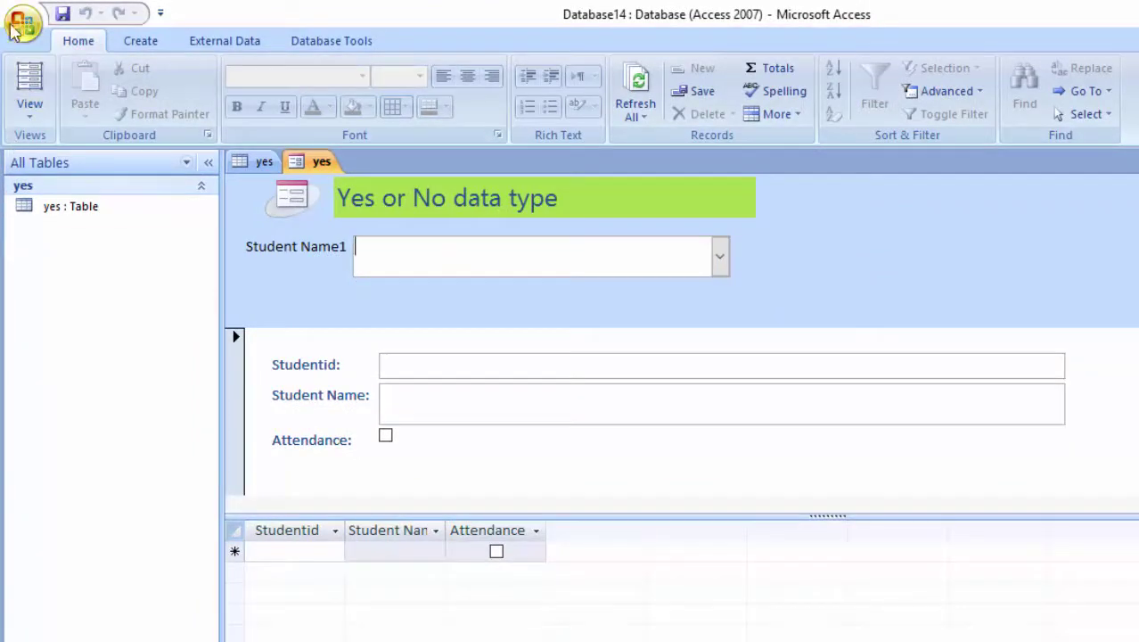
click(22, 24)
click(65, 182)
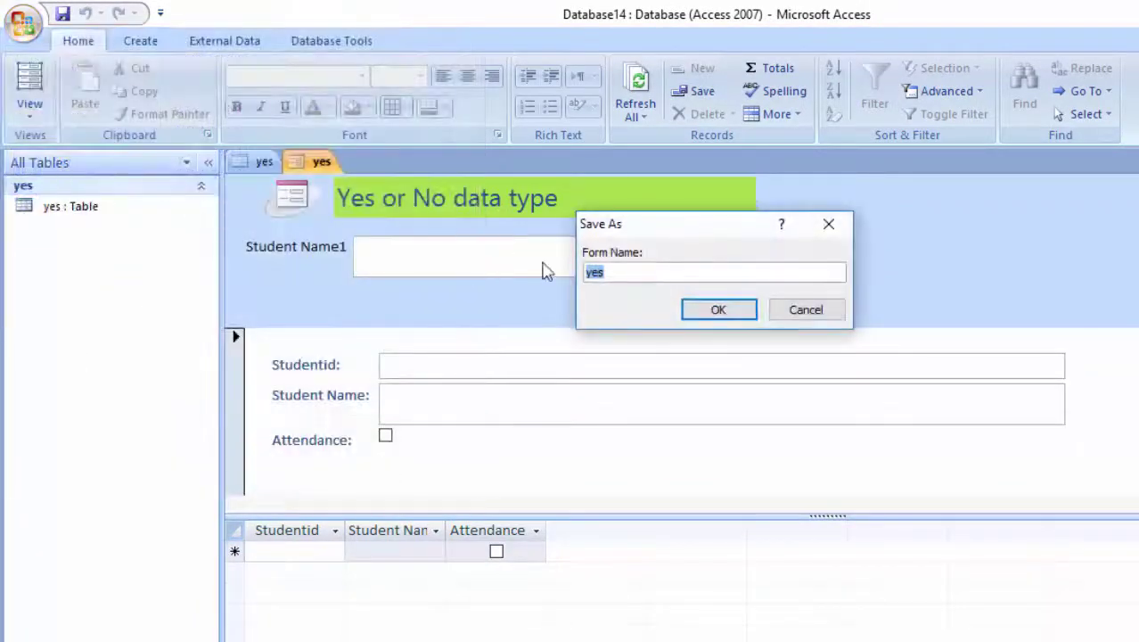
click(719, 310)
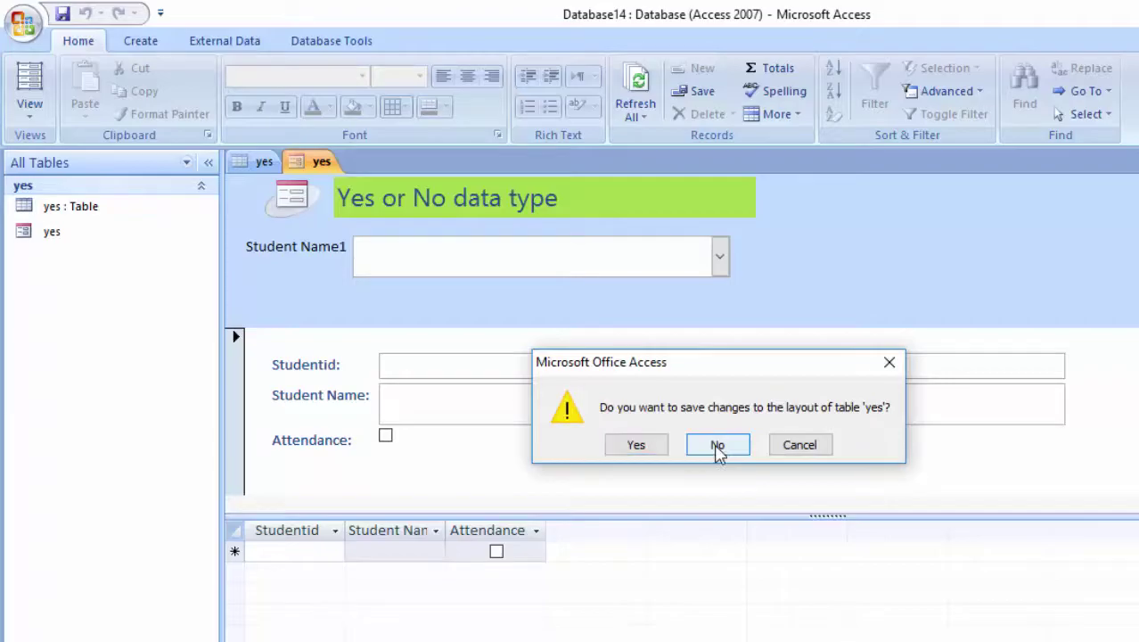
click(719, 444)
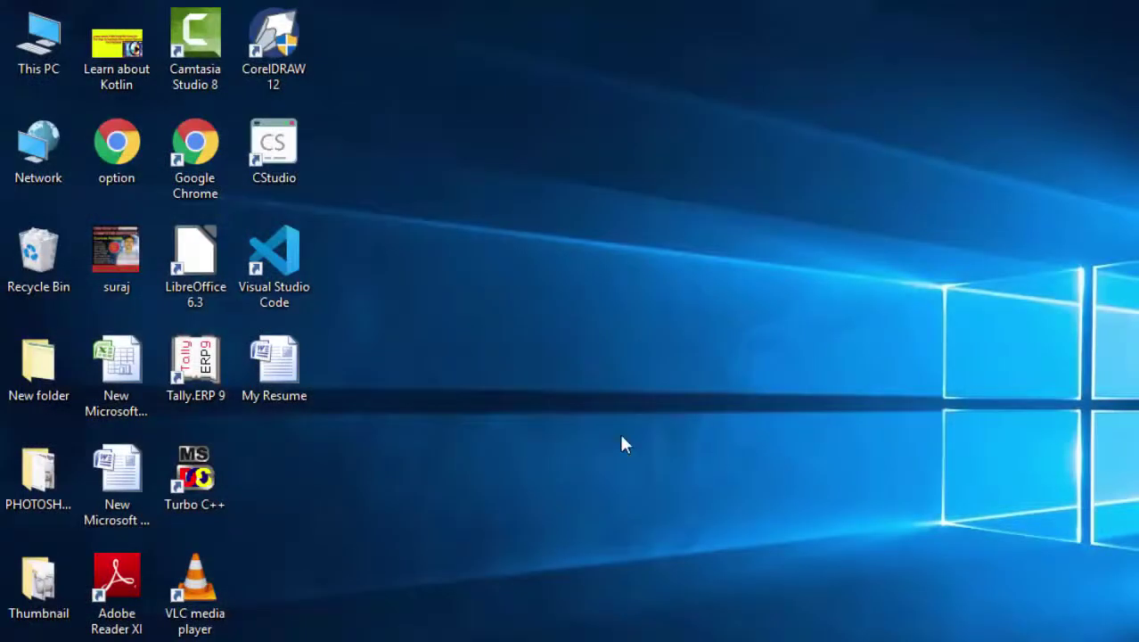
Relaunch Access via msaccess, reopen Database14 and open the yes form.
key(super+r)
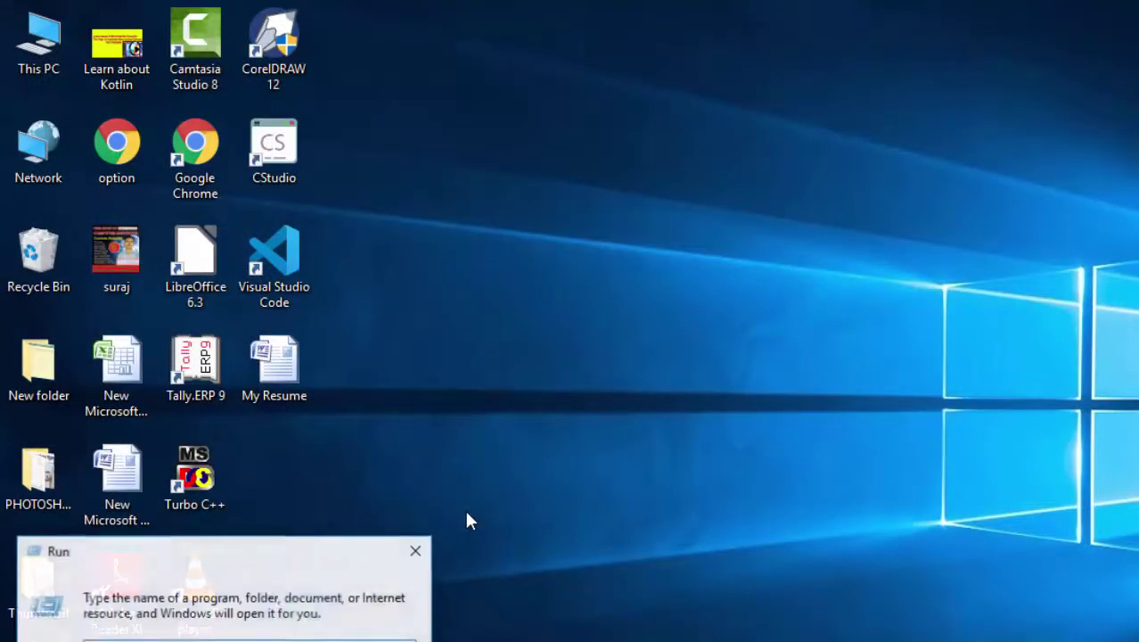
text(msa)
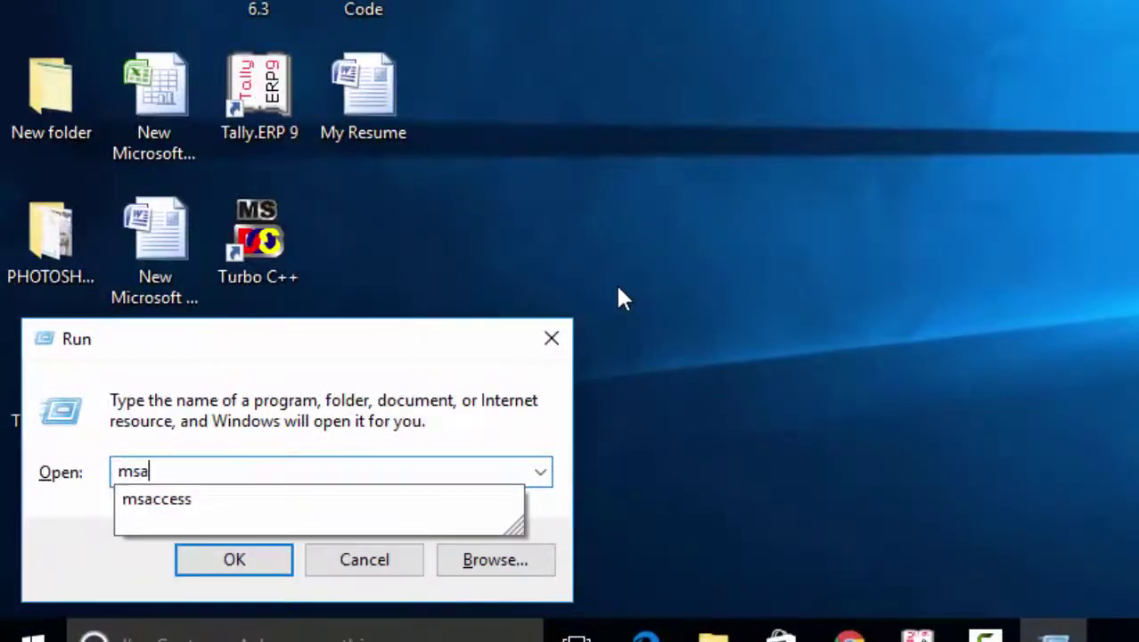
text(ccess)
key(Return)
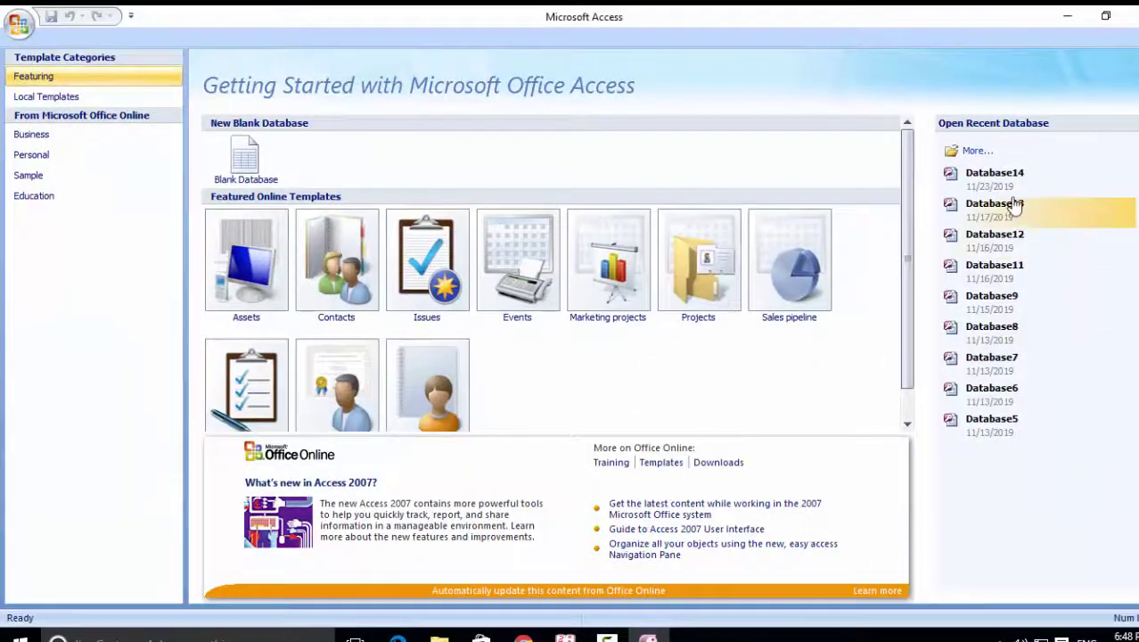
click(1010, 181)
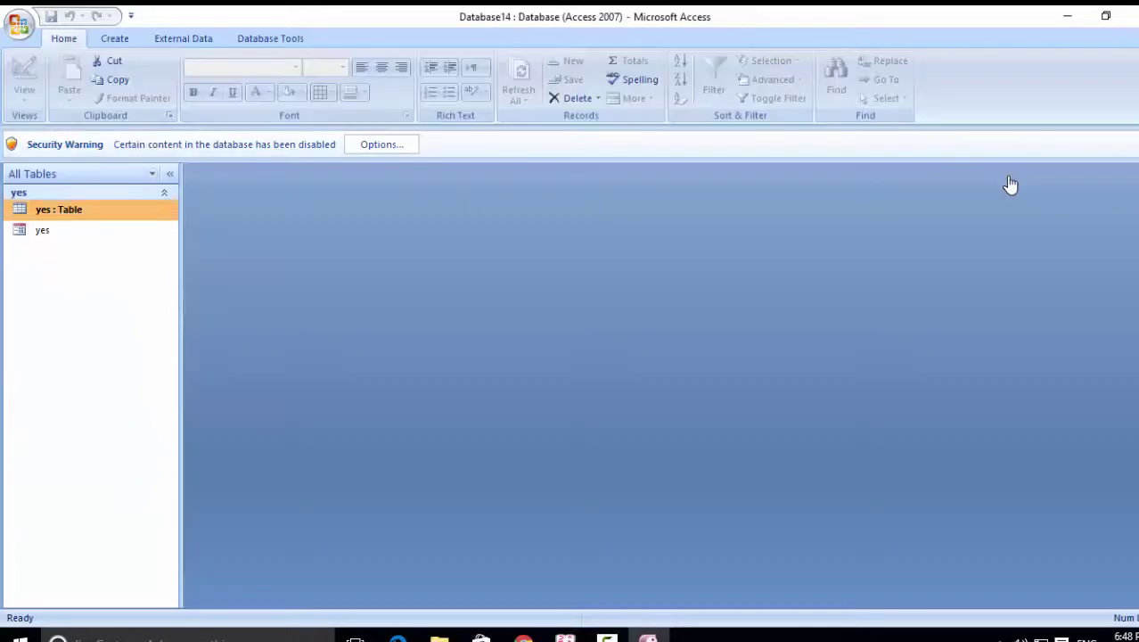
double_click(100, 230)
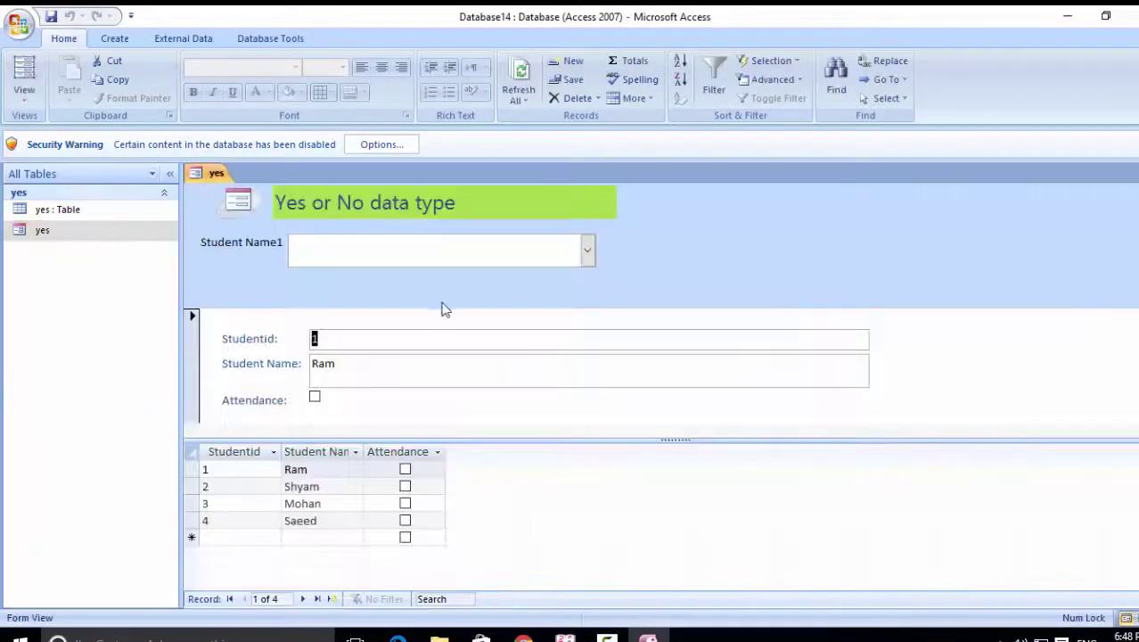
Pick Mohan, then Ram, from the Student Name1 header list and tick Ram's Attendance.
click(587, 254)
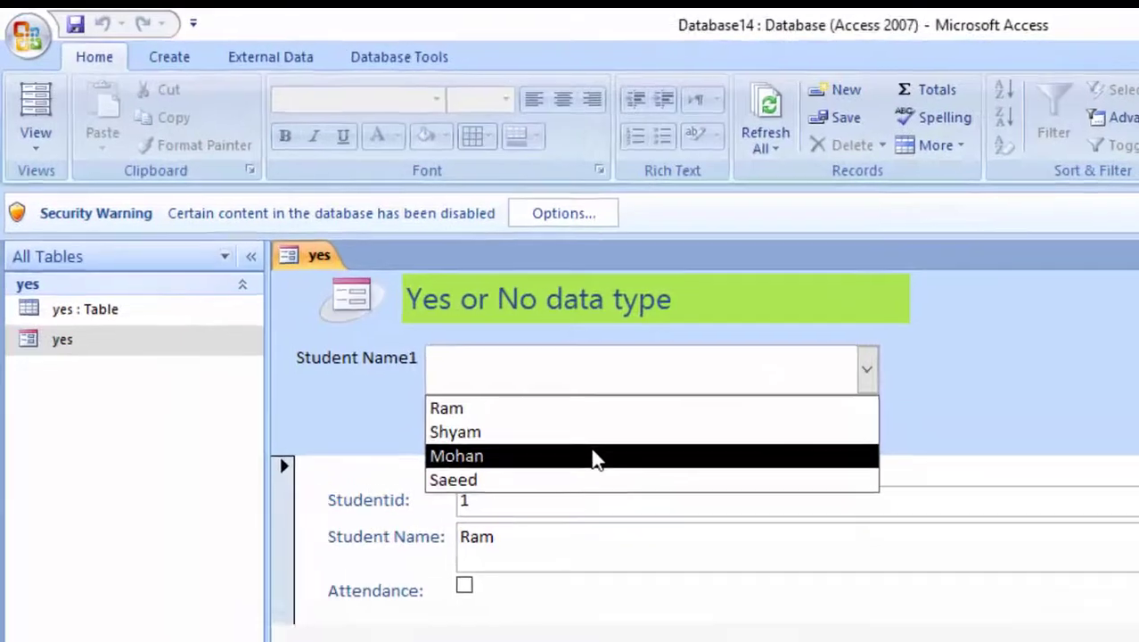
click(410, 309)
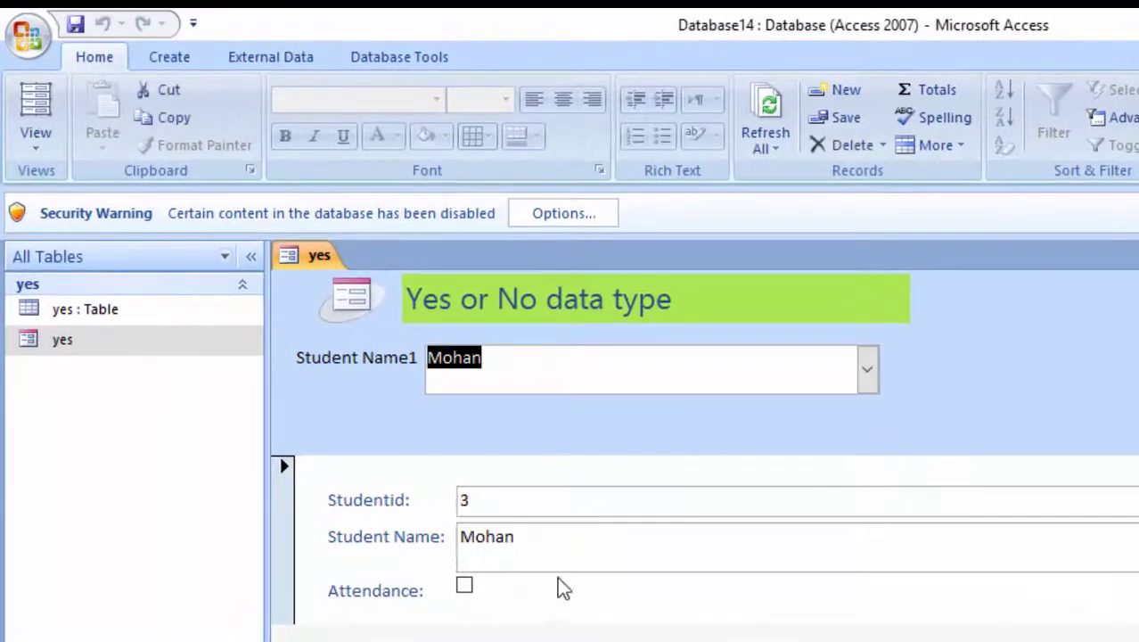
click(865, 375)
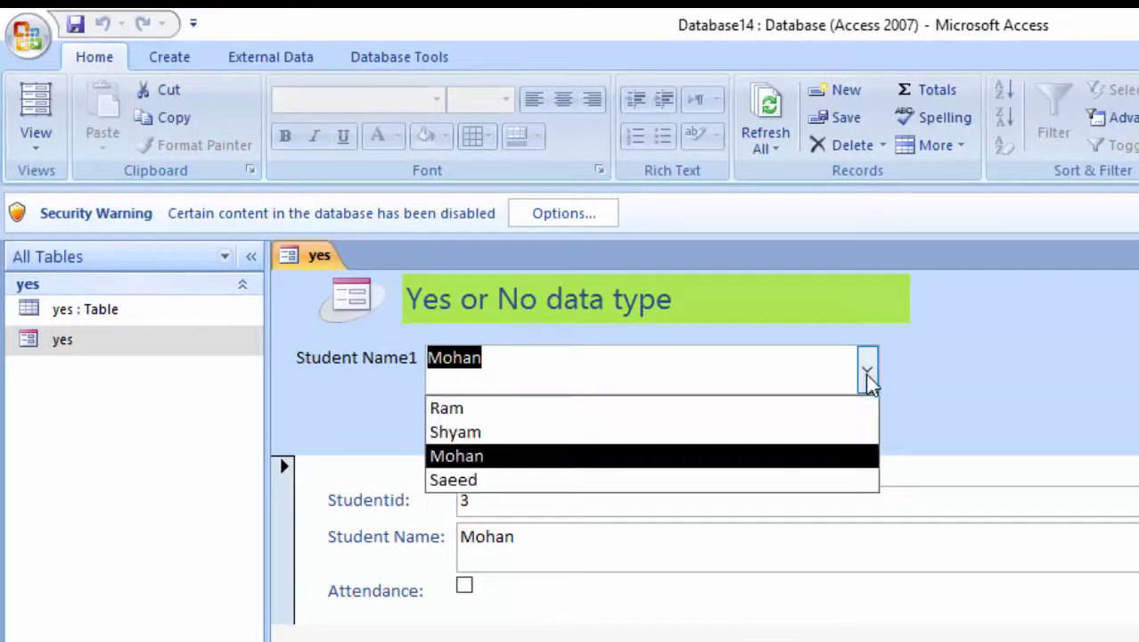
key(Escape)
key(Down)
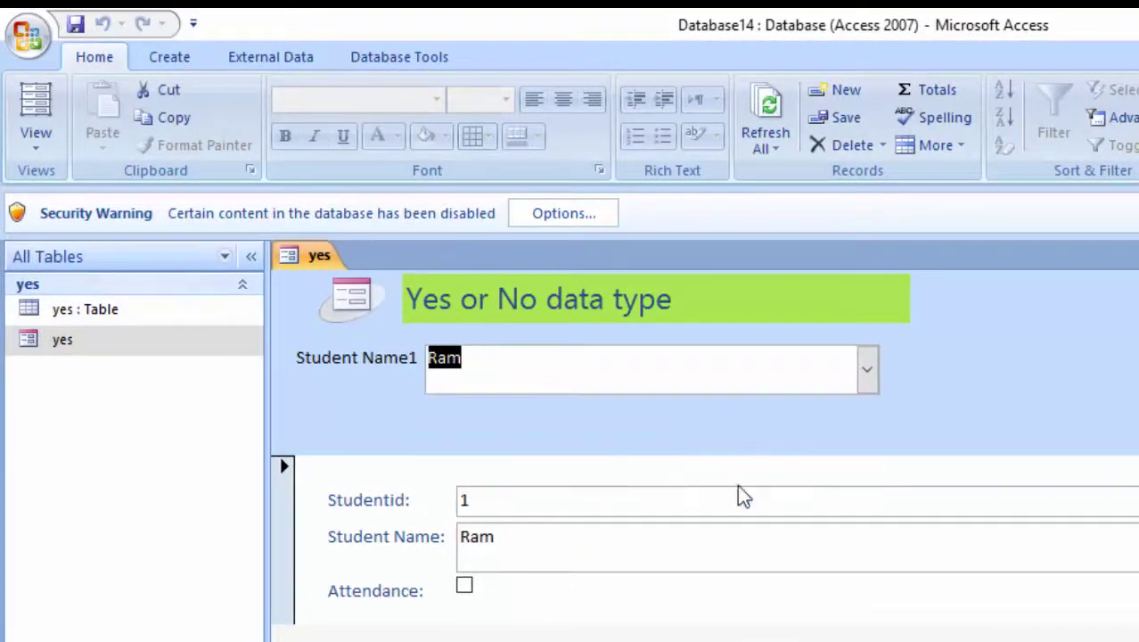
click(464, 587)
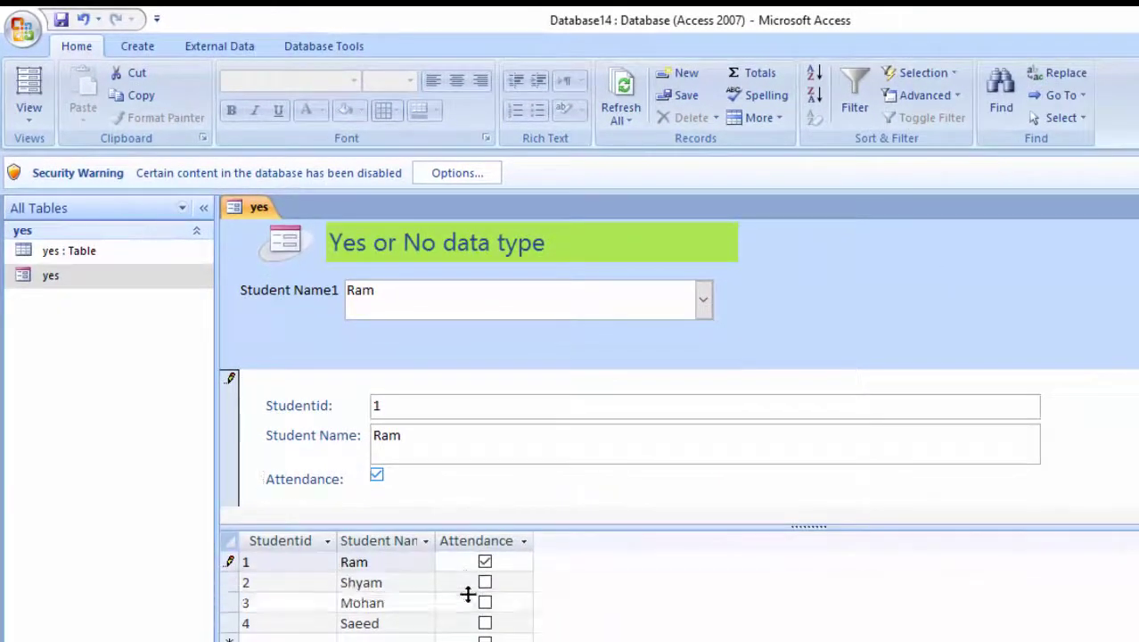
Enlarge the form area and tick Attendance for Shyam (record 2) and Mohan (record 3).
drag(463, 568, 465, 593)
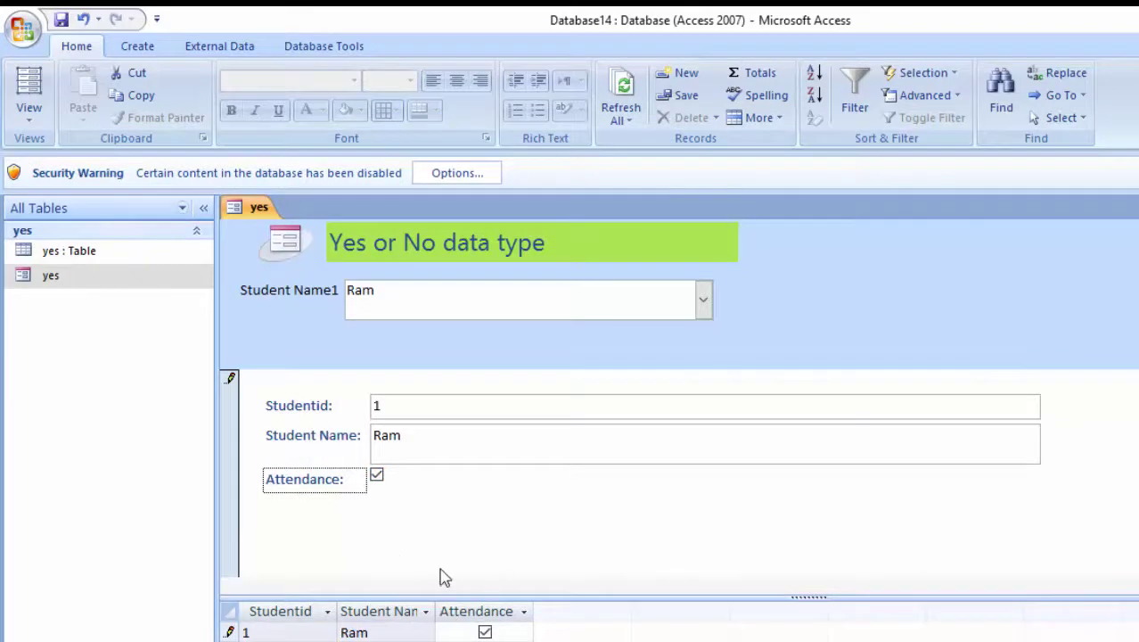
click(137, 49)
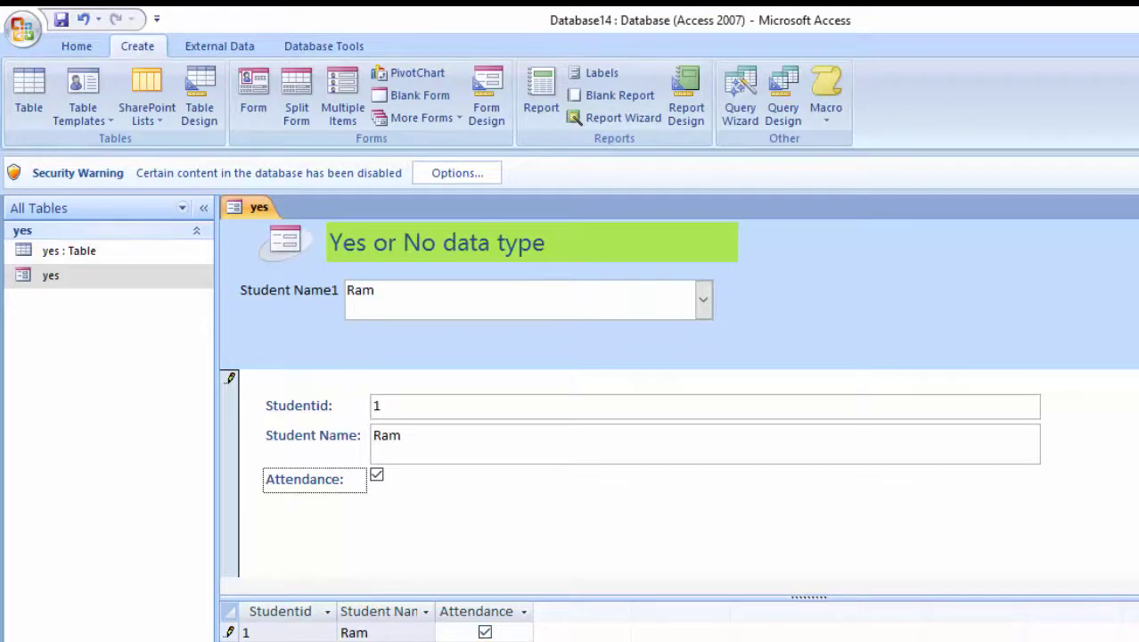
key(Down)
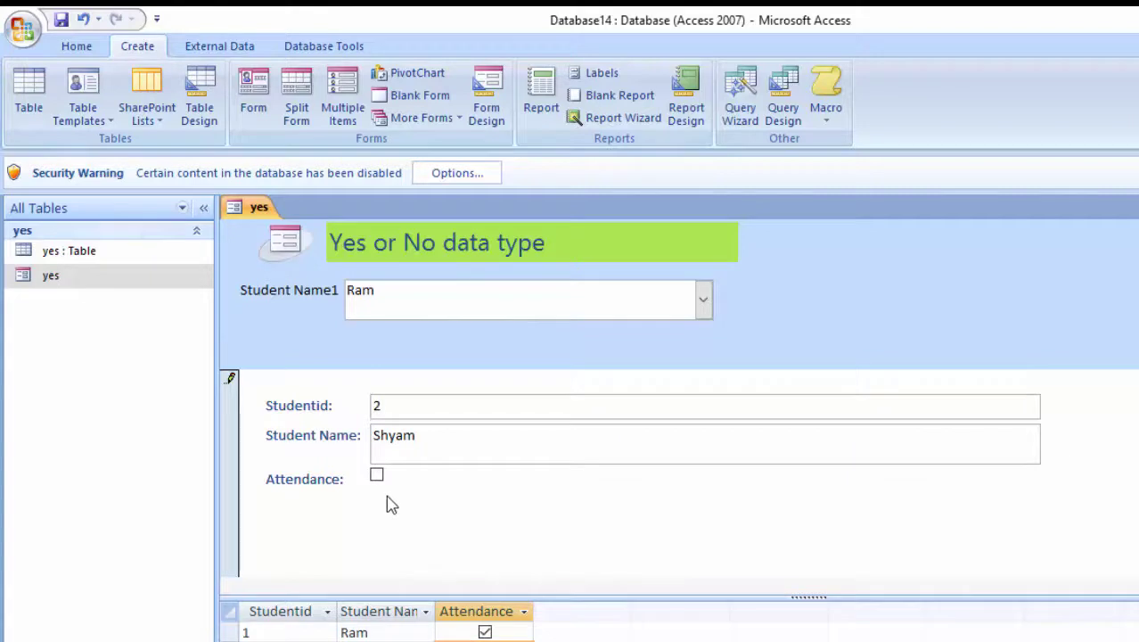
click(376, 474)
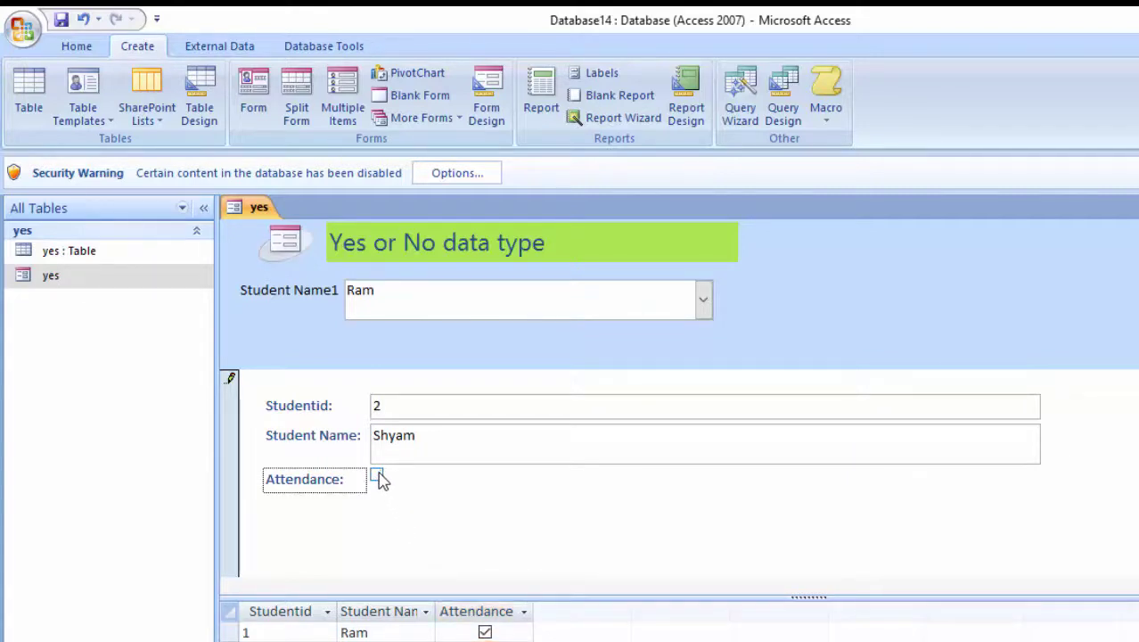
click(377, 475)
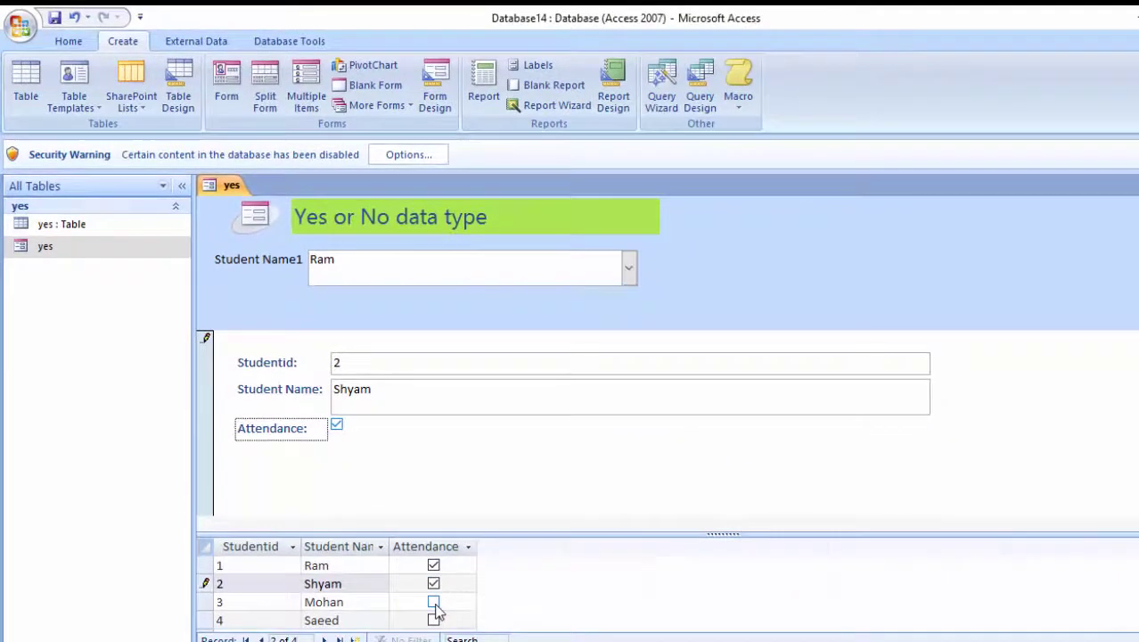
click(434, 603)
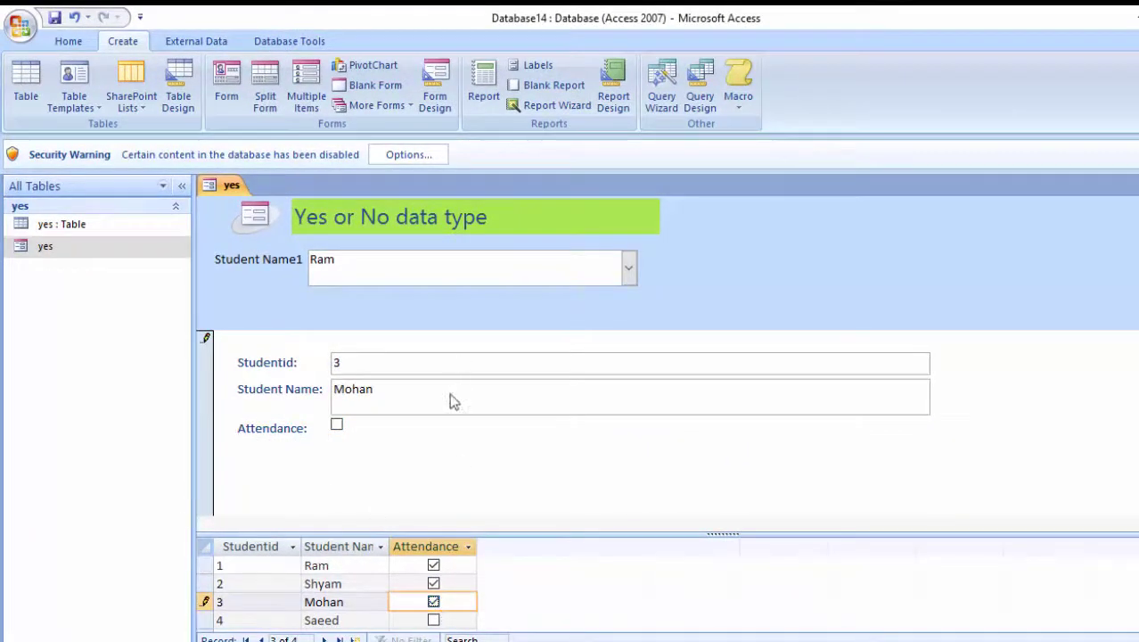